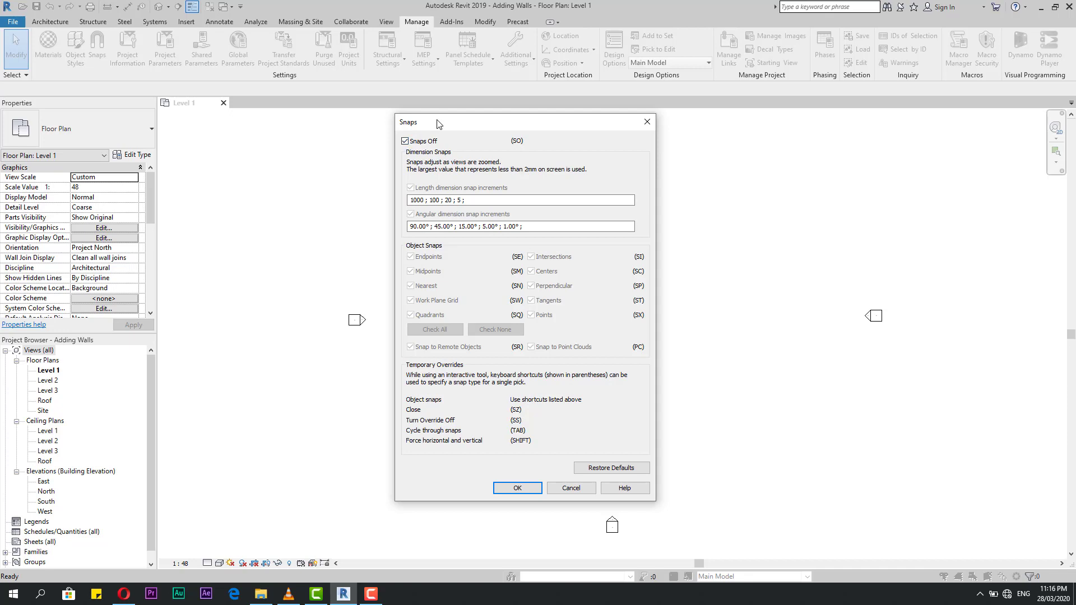
# Turn all snaps off in the Snaps settings and apply the change.
pyautogui.moveTo(438, 123); pyautogui.dragTo(331, 105)
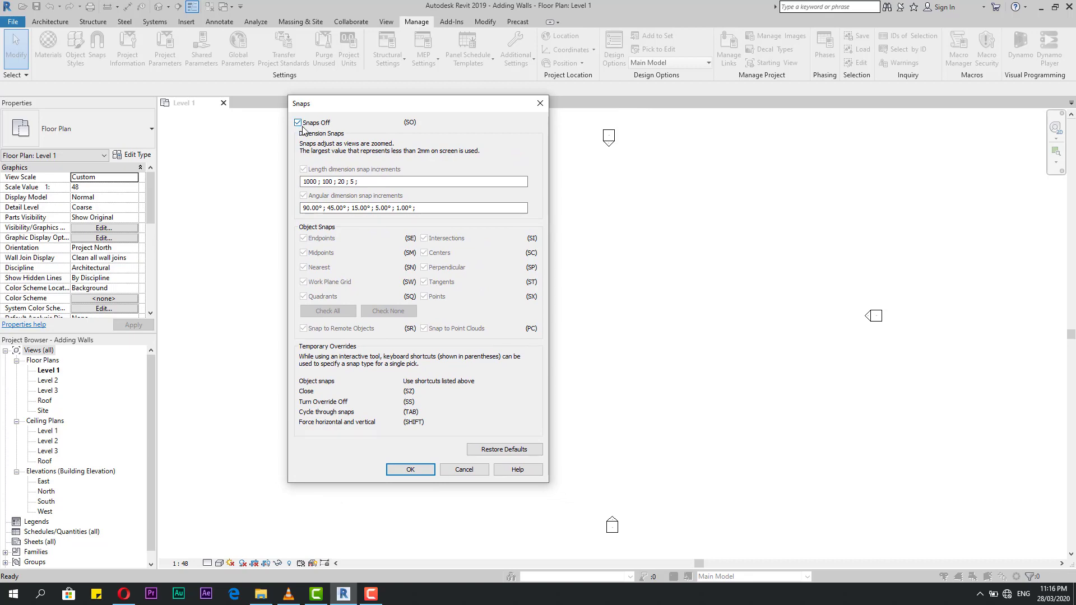
pyautogui.click(411, 469)
pyautogui.scroll(-1, 516, 307)
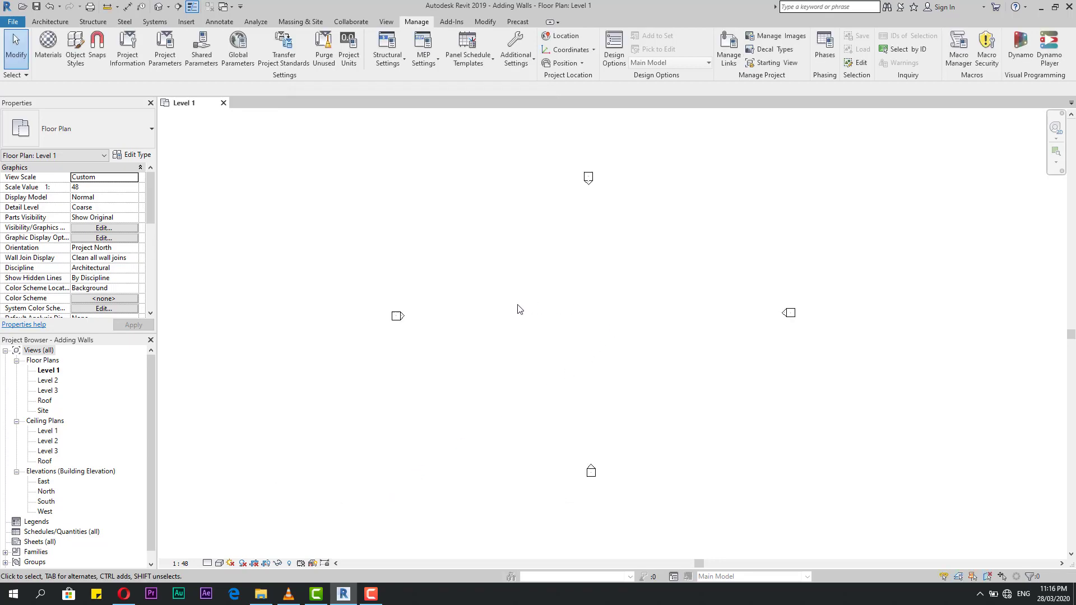
pyautogui.scroll(1, 569, 307)
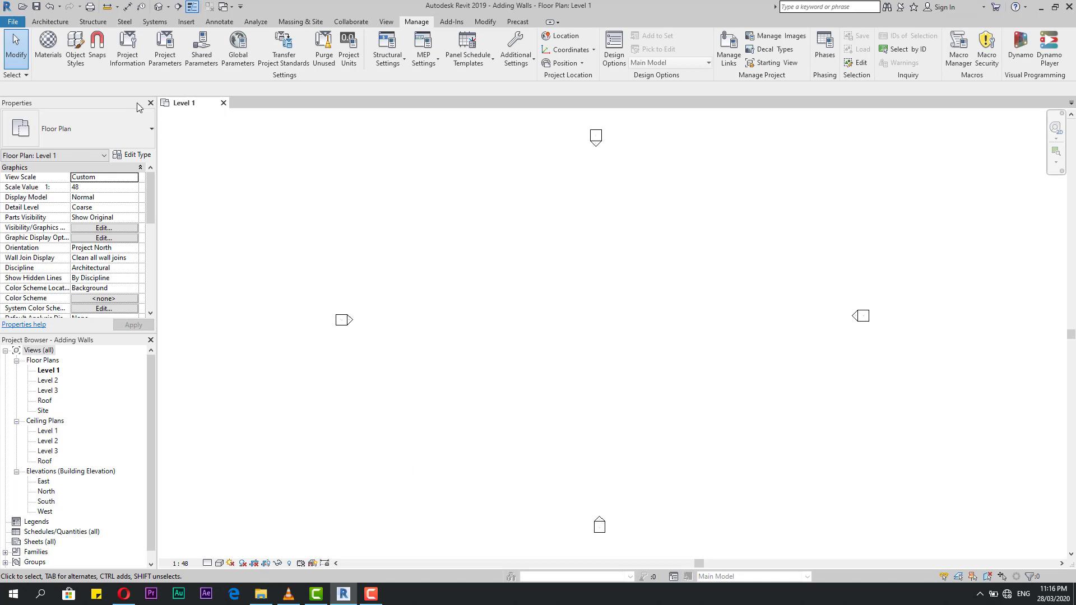
# Draw a nearly horizontal Generic - 8" wall 2500 mm long on Level 1, between the elevation markers.
pyautogui.click(59, 22)
pyautogui.click(49, 47)
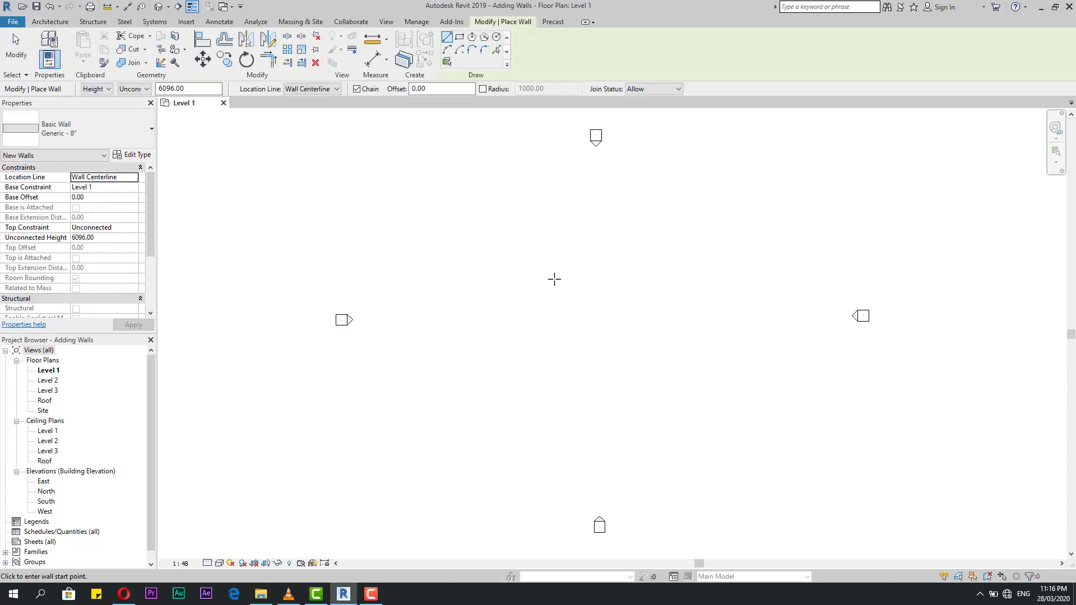
pyautogui.scroll(1, 504, 262)
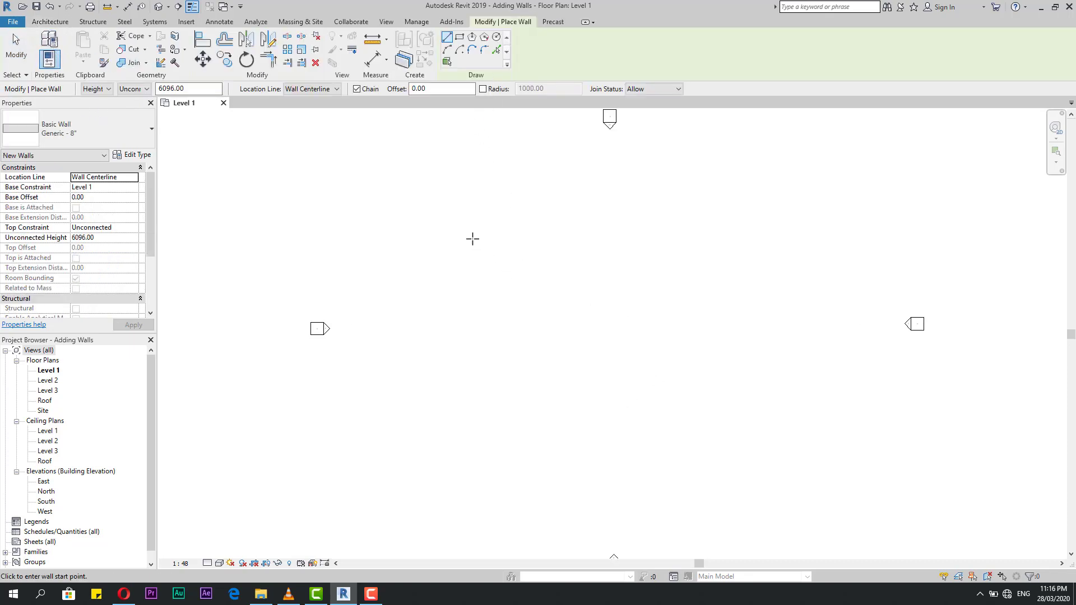
pyautogui.click(467, 255)
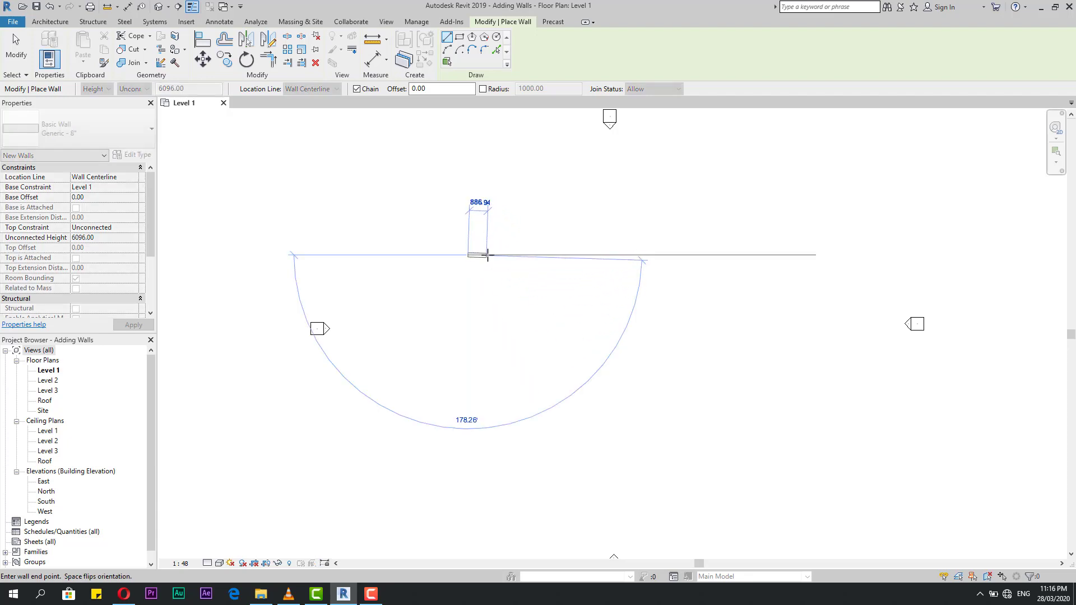
pyautogui.scroll(2, 494, 255)
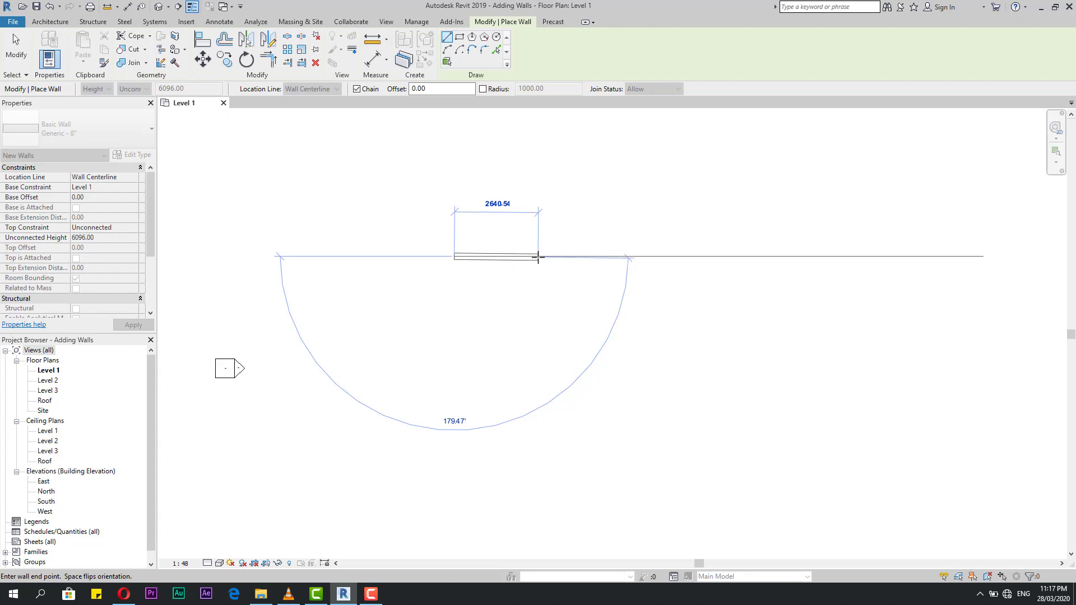
pyautogui.write('2500')
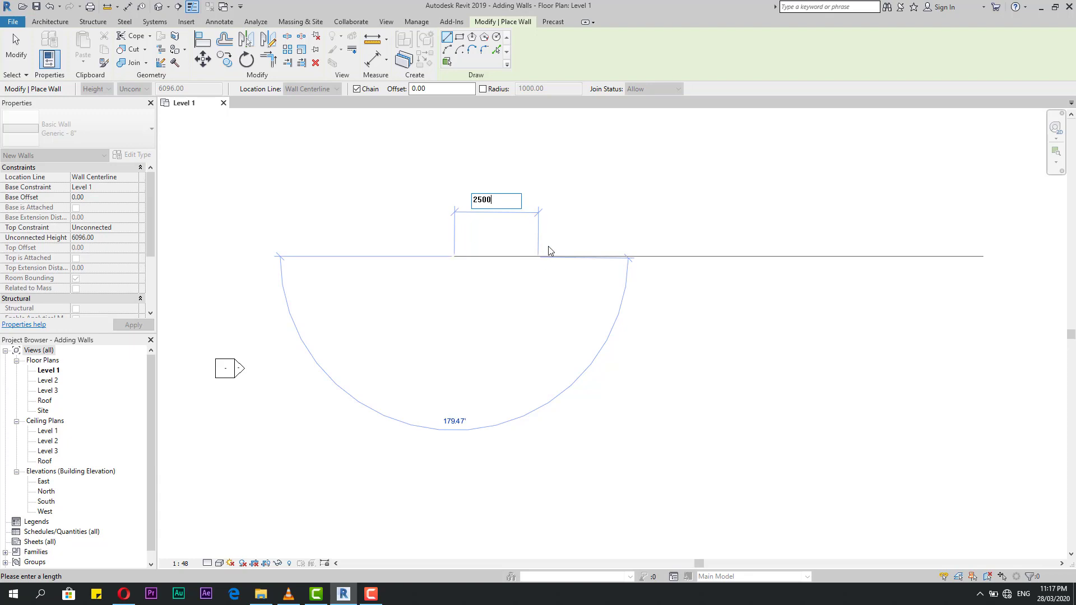
pyautogui.press('Return')
# Examine how the next chained wall's preview length changes at different zoom levels without snaps, placing no second wall.
pyautogui.scroll(2, 516, 268)
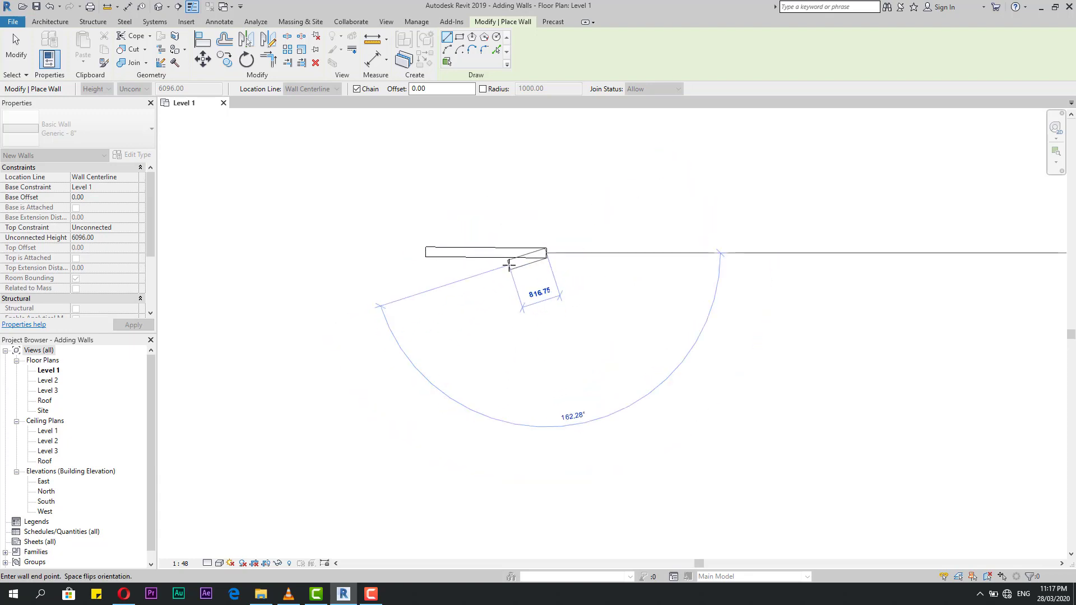
pyautogui.scroll(2, 468, 265)
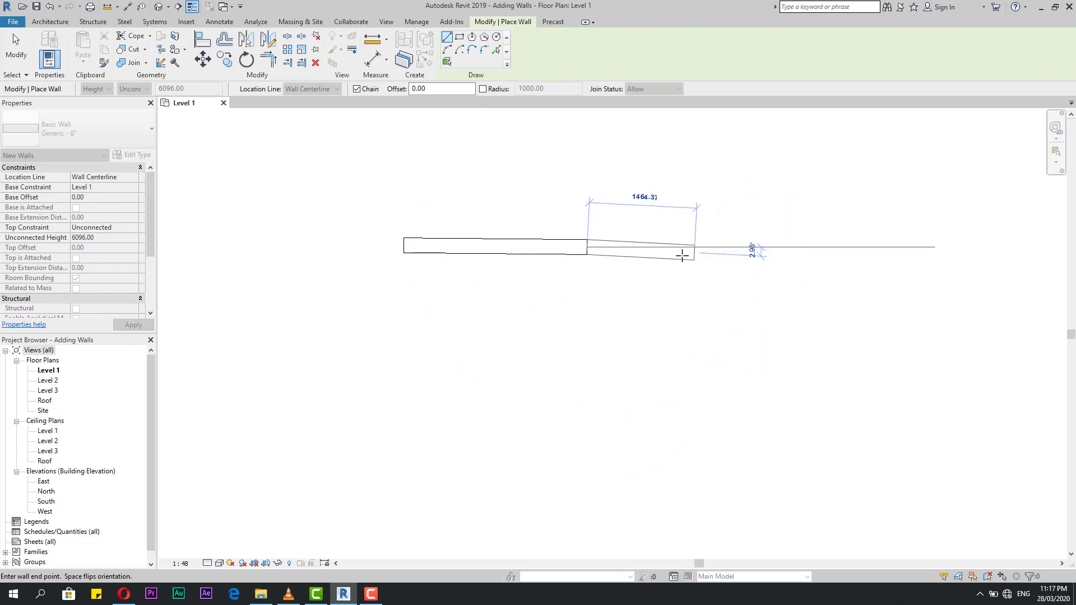
pyautogui.scroll(-1, 737, 248)
pyautogui.scroll(1, 739, 255)
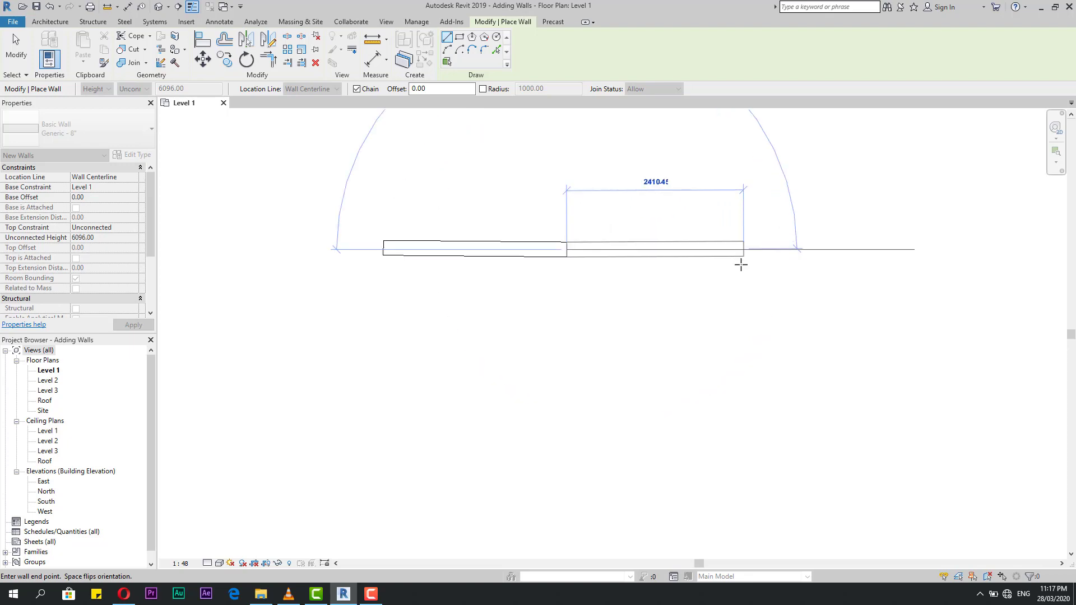
pyautogui.scroll(-1, 709, 267)
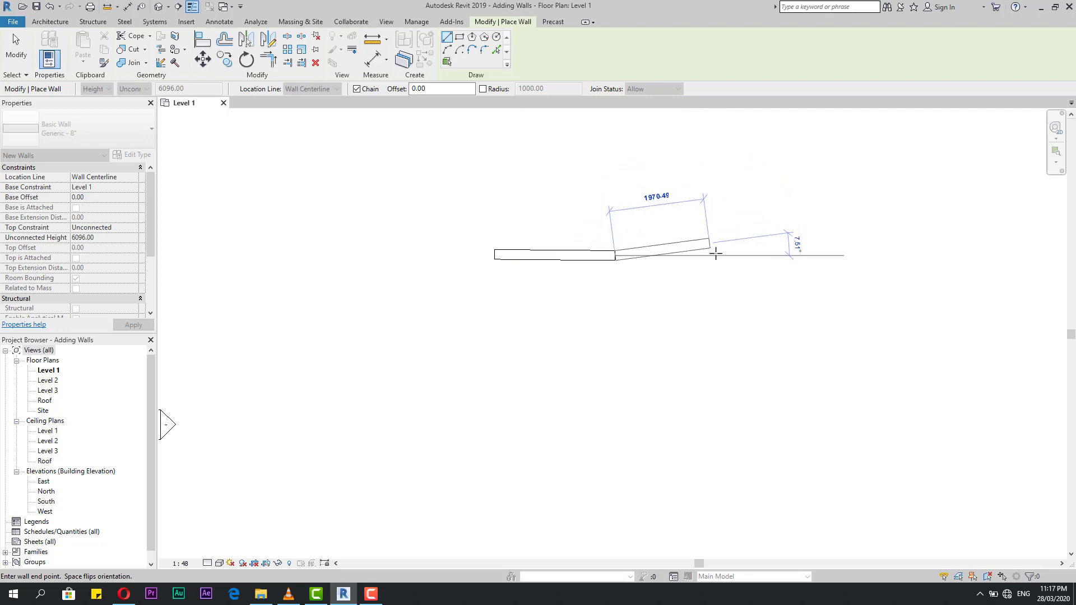
pyautogui.scroll(1, 717, 255)
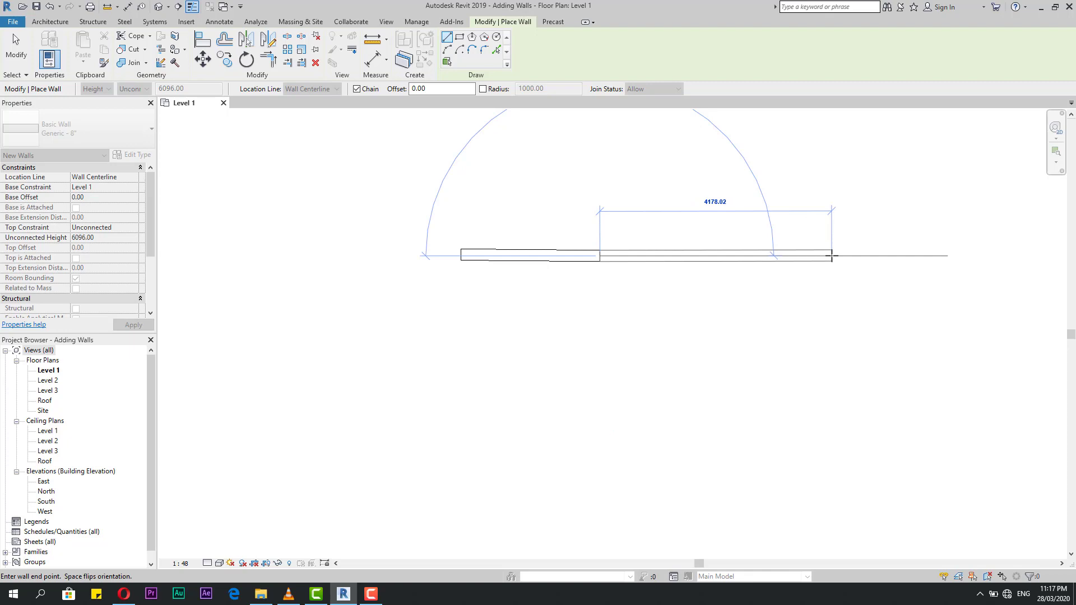
pyautogui.press('Escape')
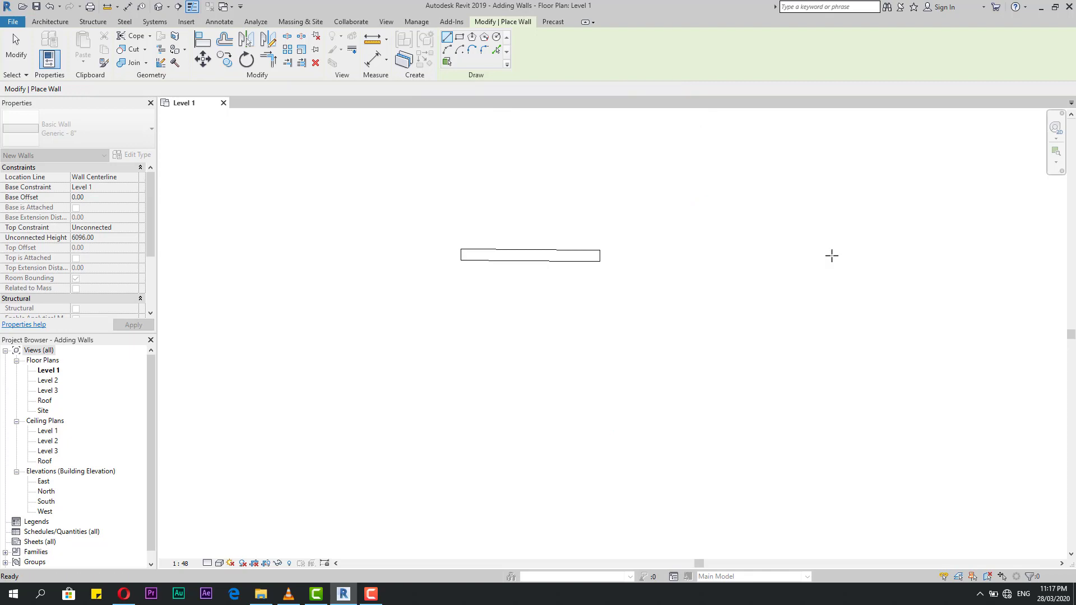
# Turn snaps back on in the Snaps settings and apply the change.
pyautogui.click(423, 22)
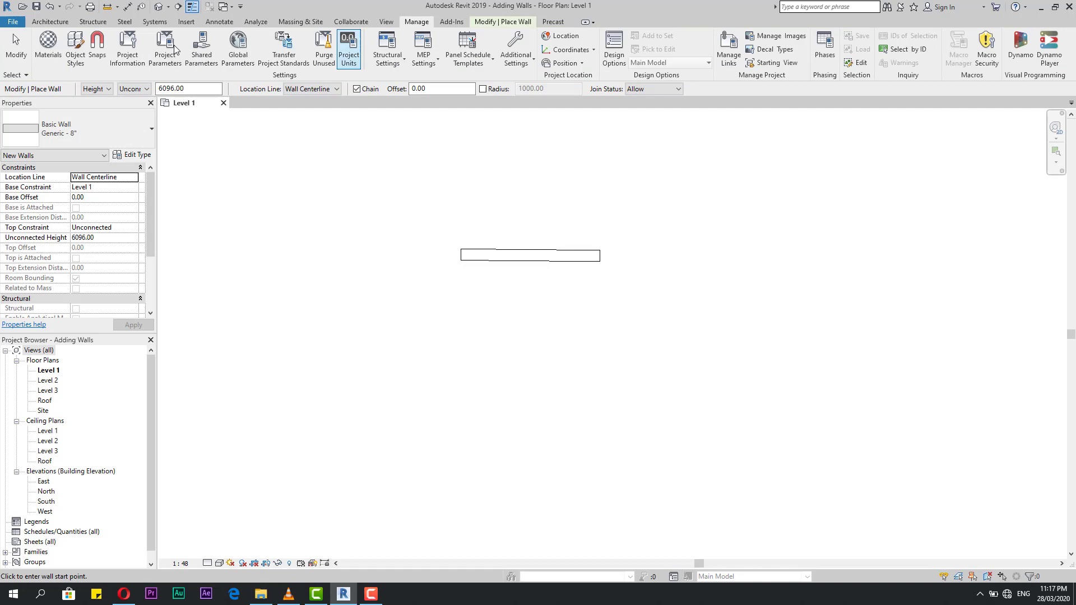
pyautogui.click(97, 47)
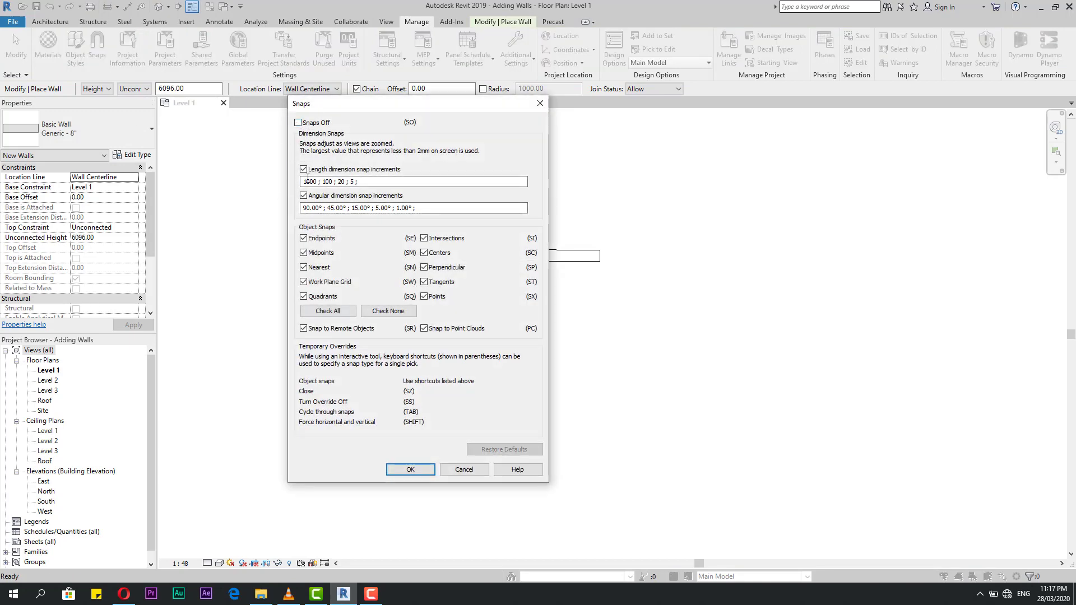
pyautogui.click(411, 470)
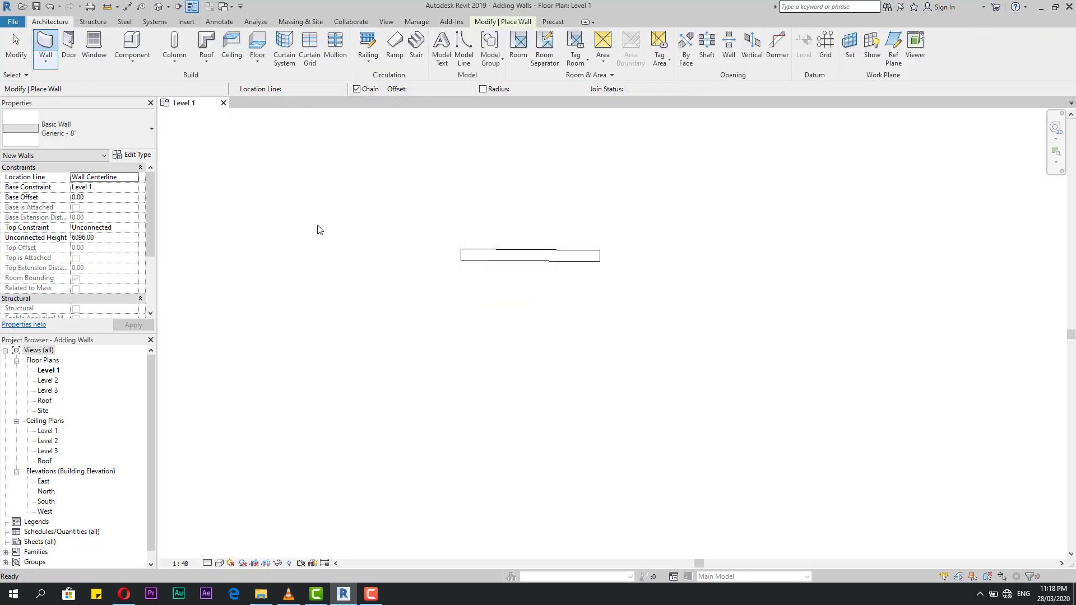
# Preview a horizontal wall below the existing one to examine its length snap increments at different zoom levels, without placing it.
pyautogui.scroll(2, 519, 338)
pyautogui.click(452, 324)
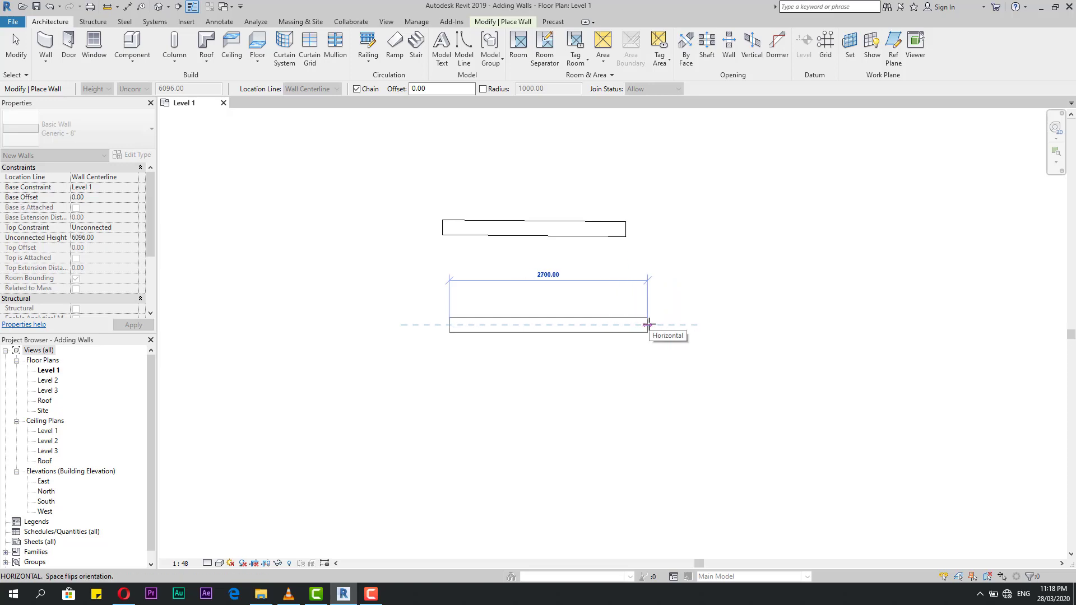
pyautogui.scroll(2, 625, 324)
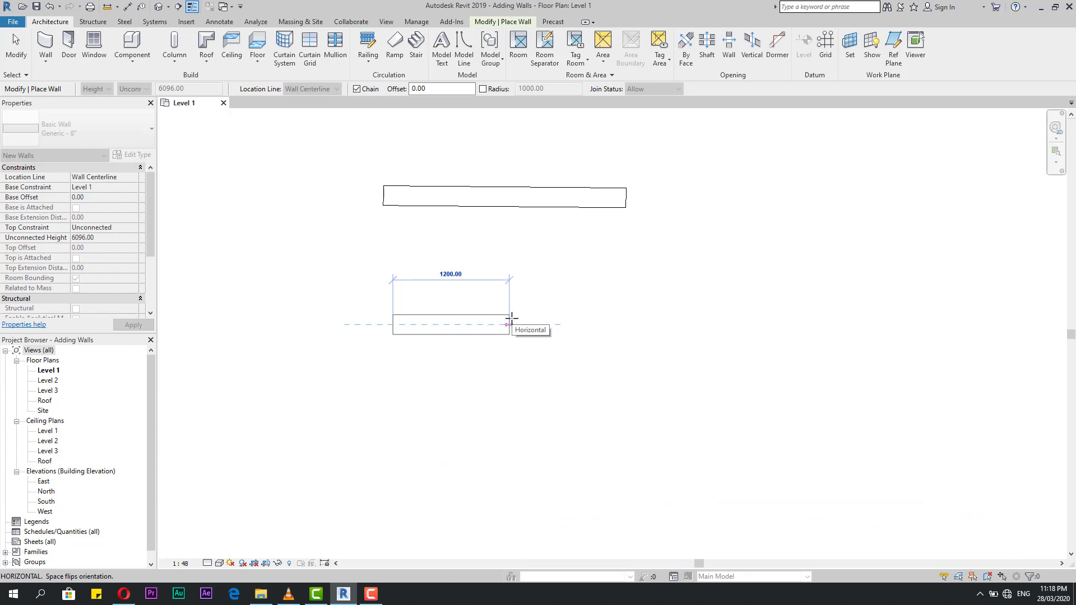
pyautogui.scroll(-6, 512, 318)
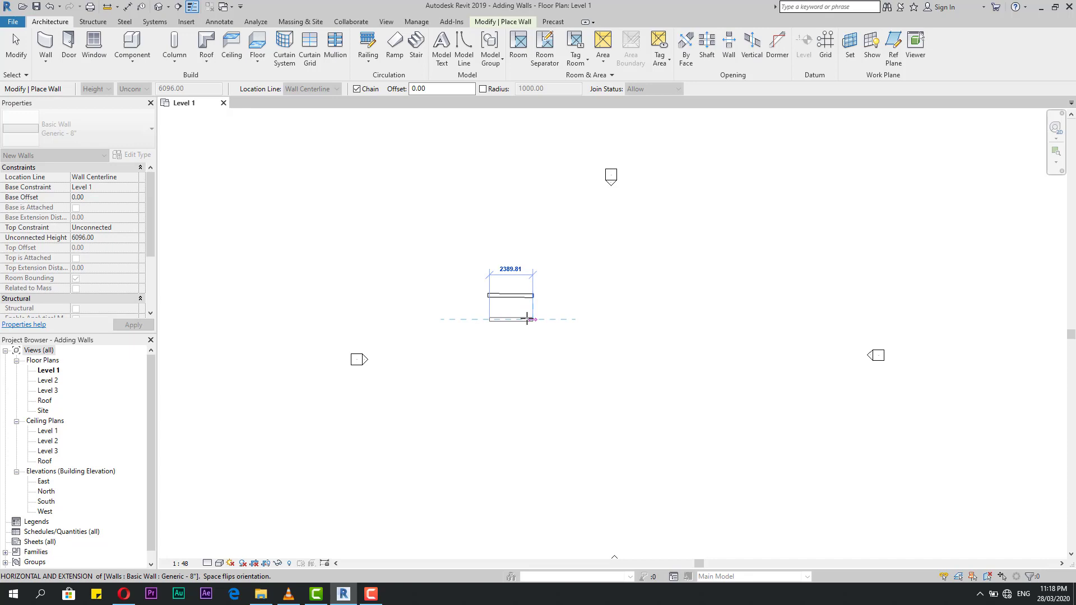
pyautogui.scroll(-2, 528, 320)
pyautogui.scroll(3, 543, 318)
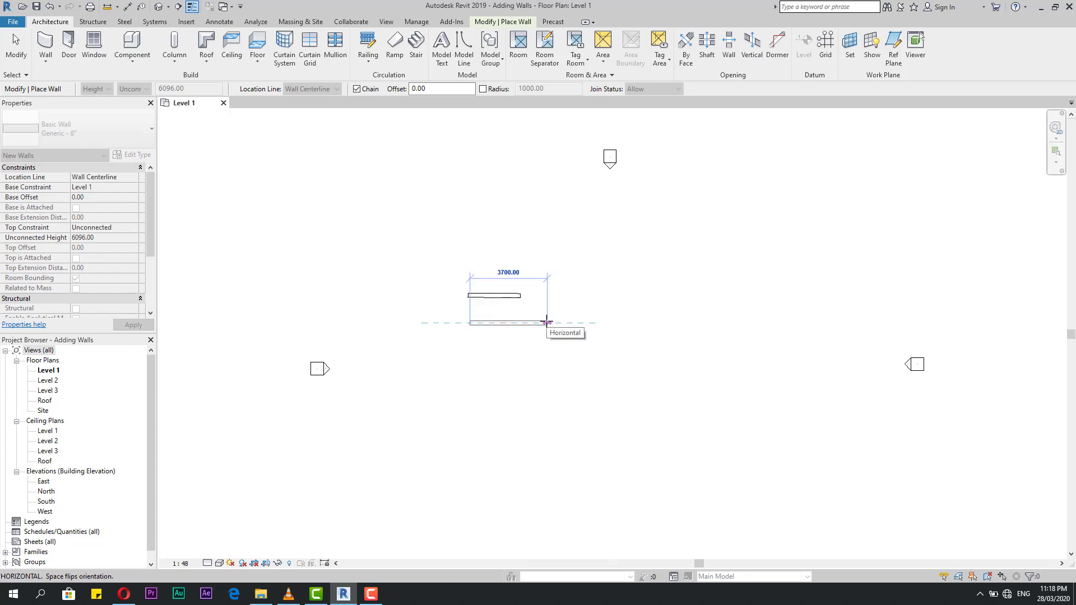
pyautogui.scroll(-1, 558, 322)
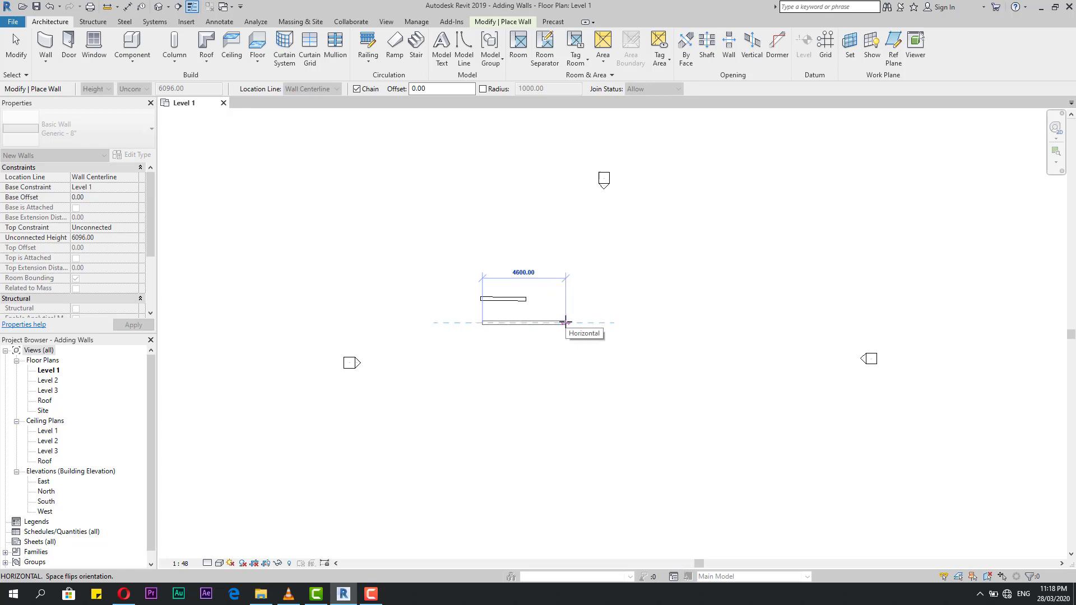
pyautogui.scroll(2, 564, 322)
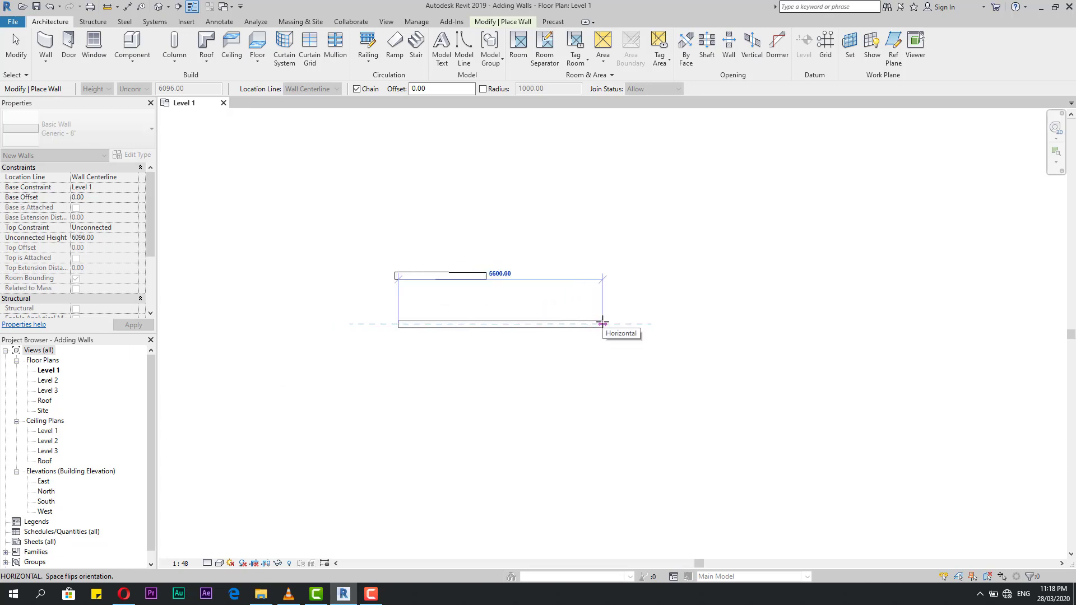
pyautogui.scroll(-1, 614, 323)
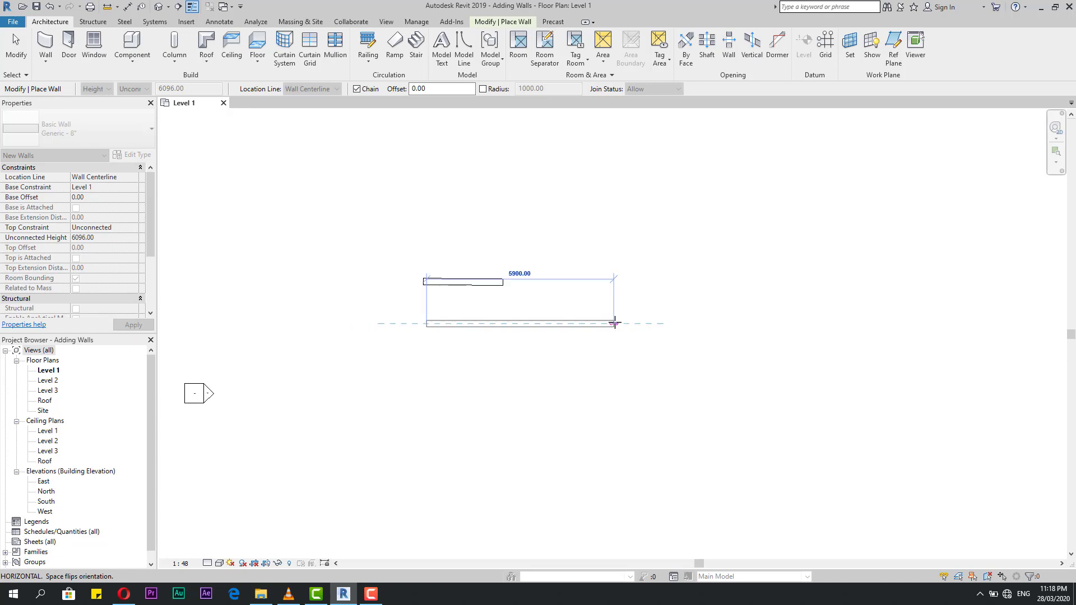
pyautogui.scroll(-2, 614, 323)
pyautogui.scroll(-2, 622, 324)
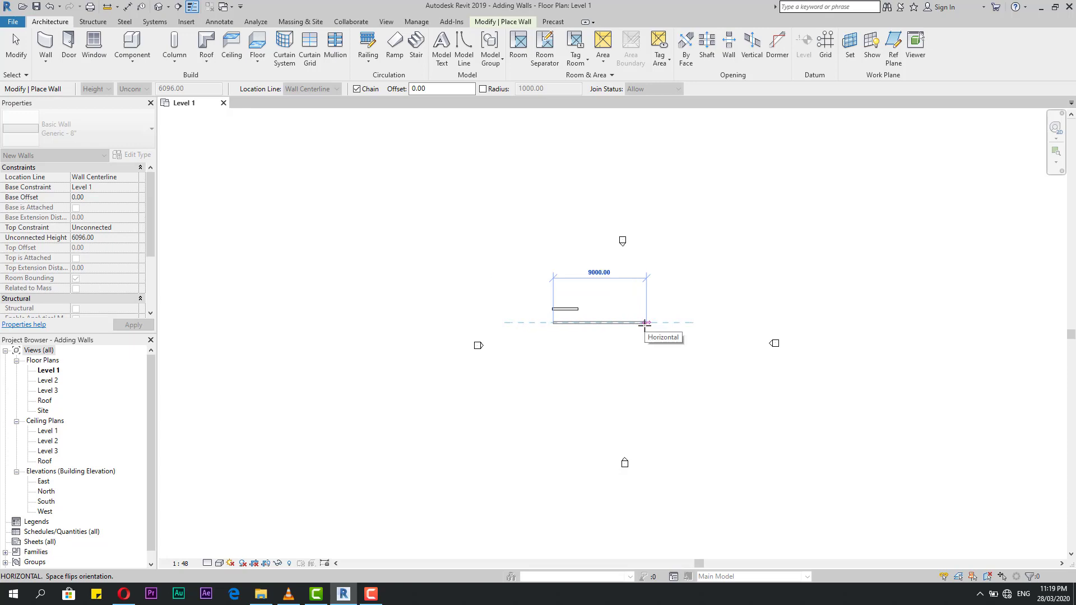
pyautogui.scroll(8, 563, 323)
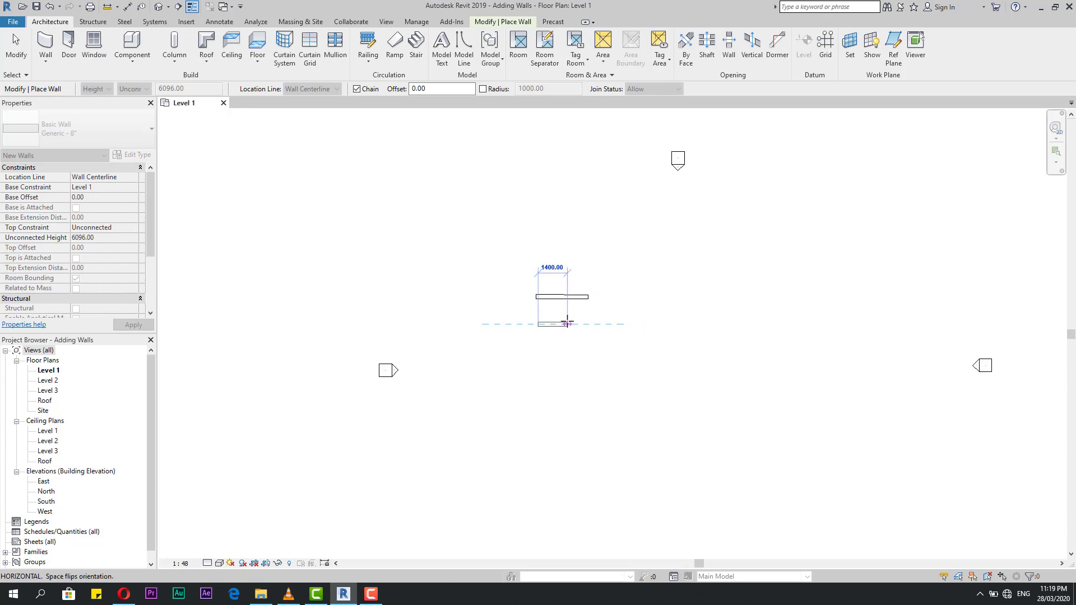
pyautogui.scroll(5, 511, 328)
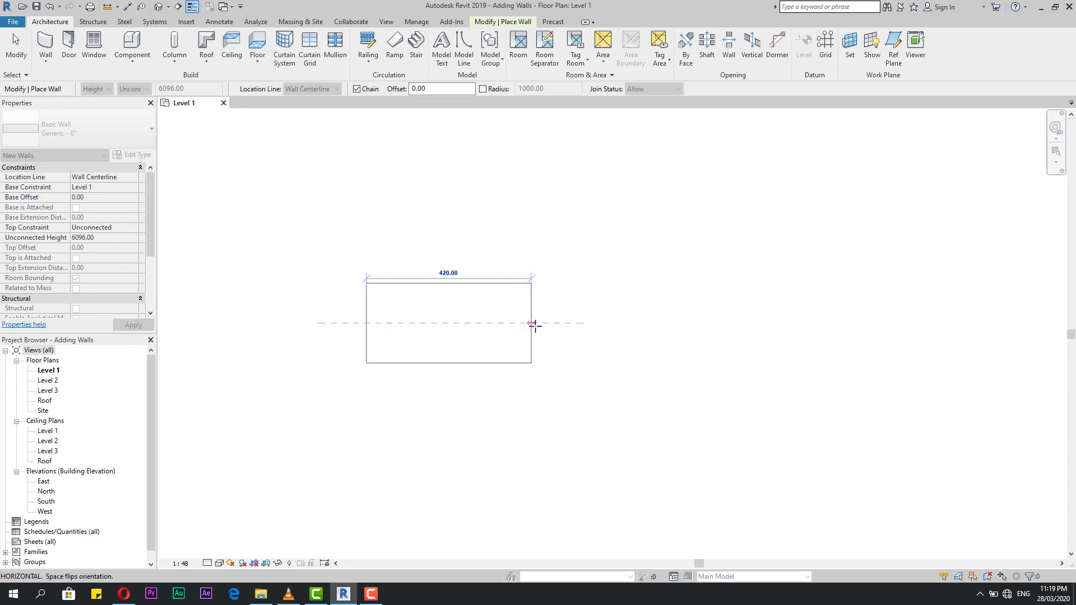
pyautogui.scroll(-6, 533, 324)
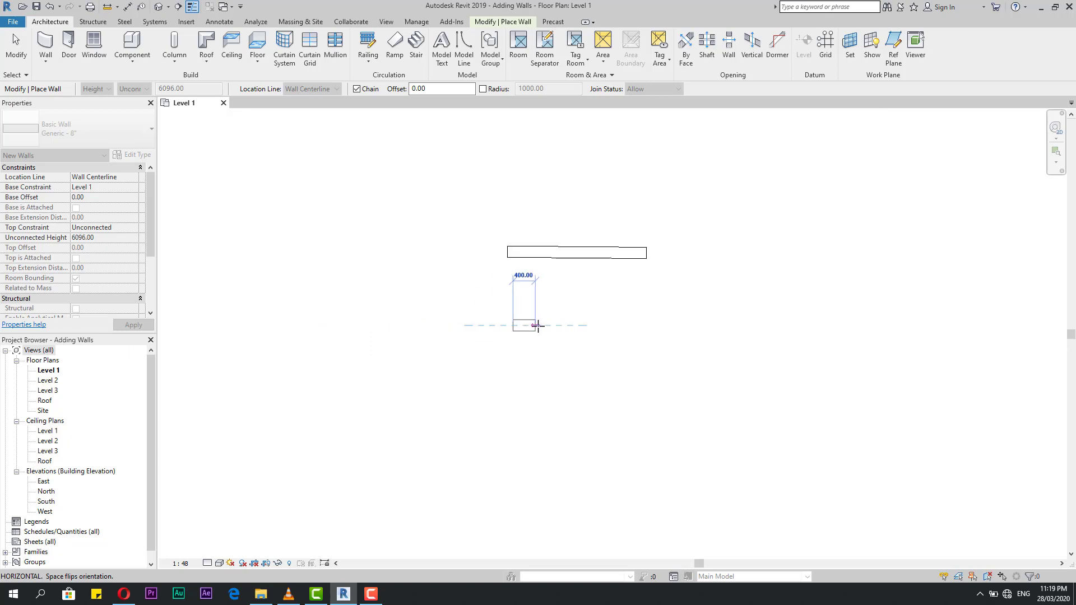
pyautogui.scroll(3, 541, 325)
pyautogui.scroll(-3, 542, 325)
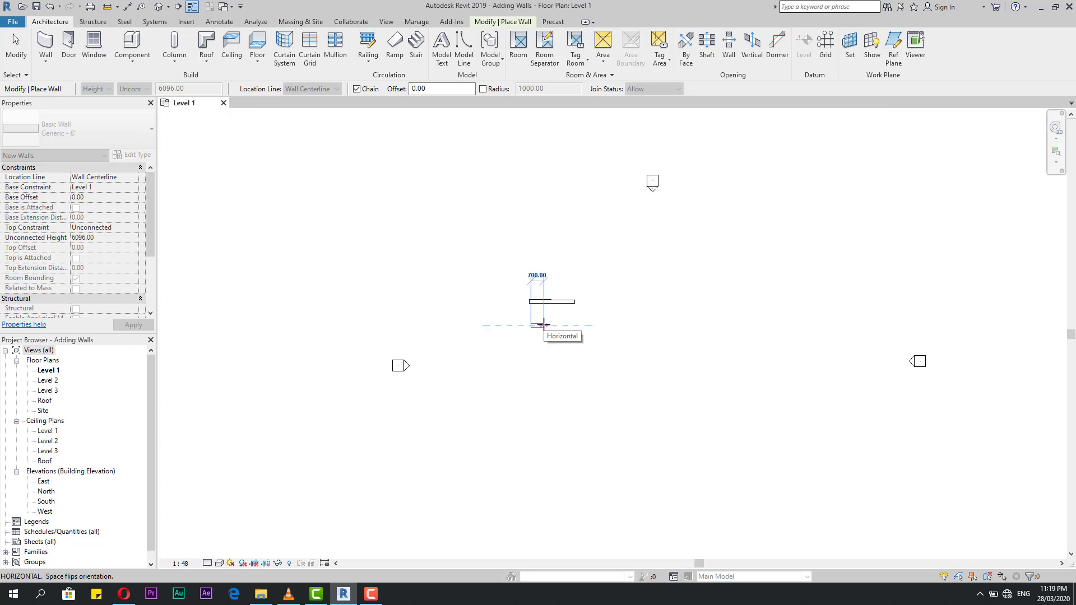
pyautogui.scroll(2, 544, 325)
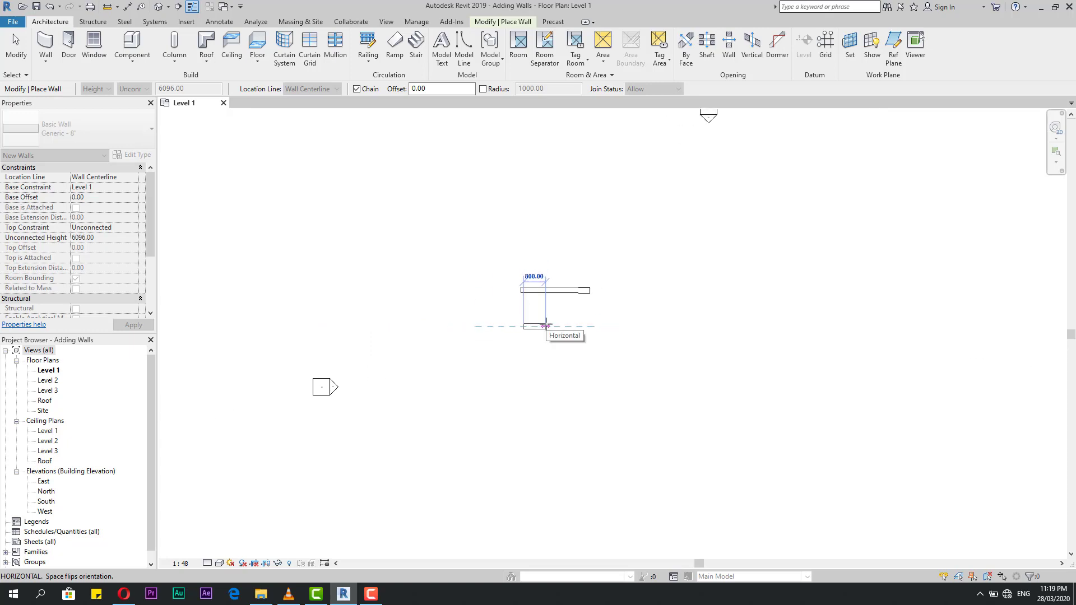
pyautogui.scroll(-2, 544, 324)
pyautogui.scroll(3, 546, 326)
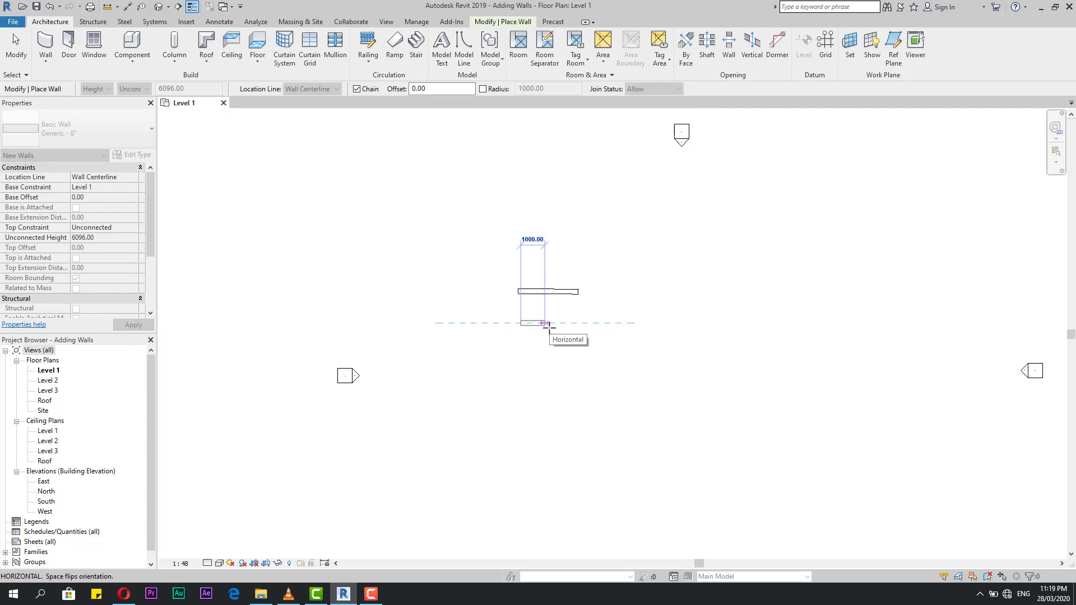
pyautogui.scroll(-4, 549, 330)
pyautogui.scroll(2, 553, 322)
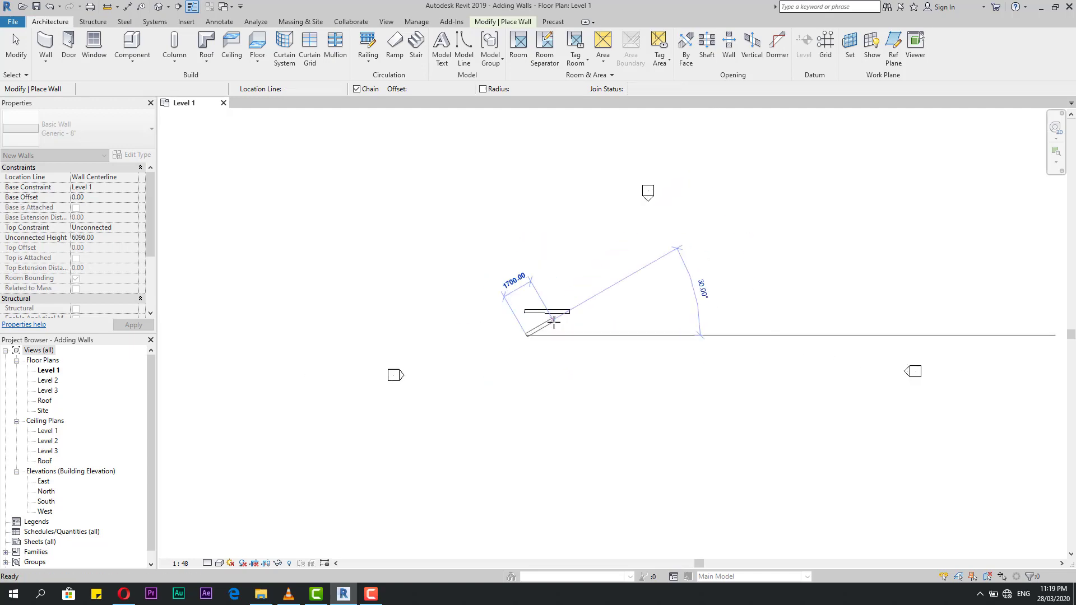
pyautogui.press('Escape')
# Add 500 to the end of the length dimension snap increments in the Snaps settings.
pyautogui.click(416, 21)
pyautogui.click(97, 45)
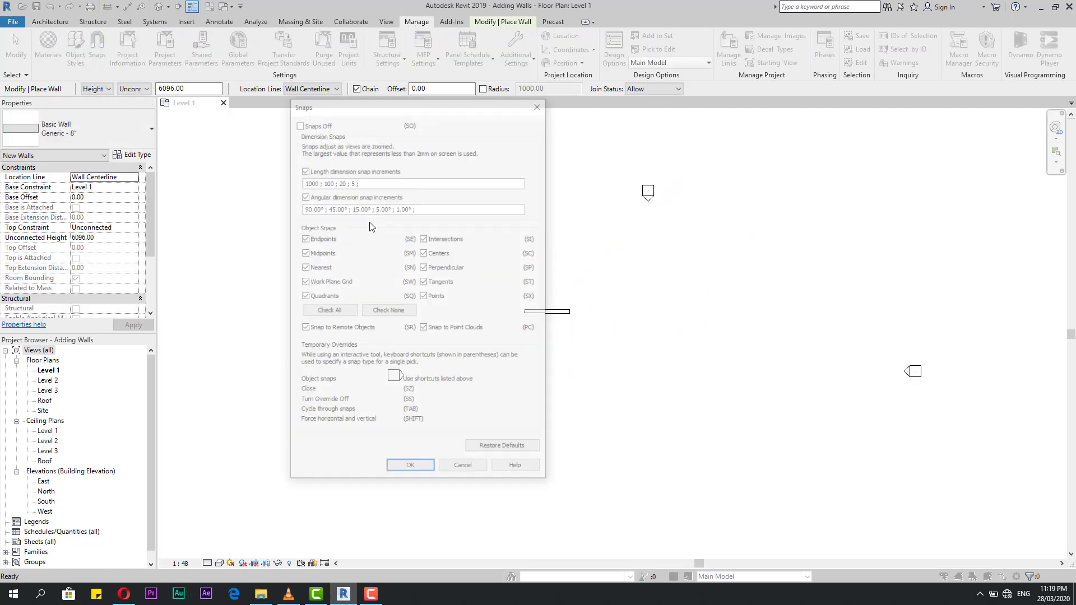
pyautogui.moveTo(369, 181); pyautogui.dragTo(288, 184)
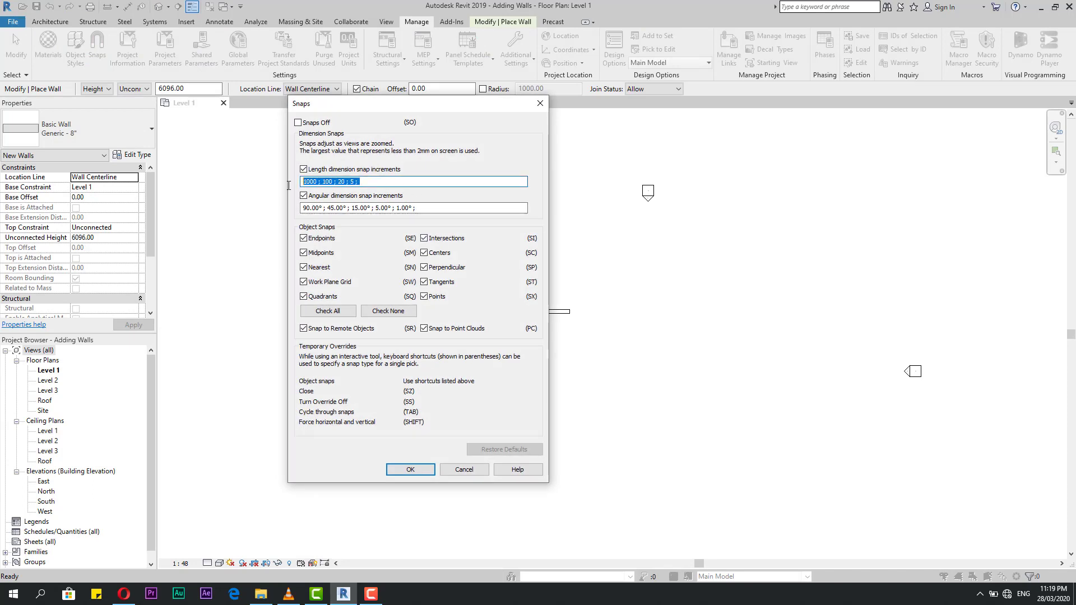
pyautogui.click(357, 182)
pyautogui.write('500')
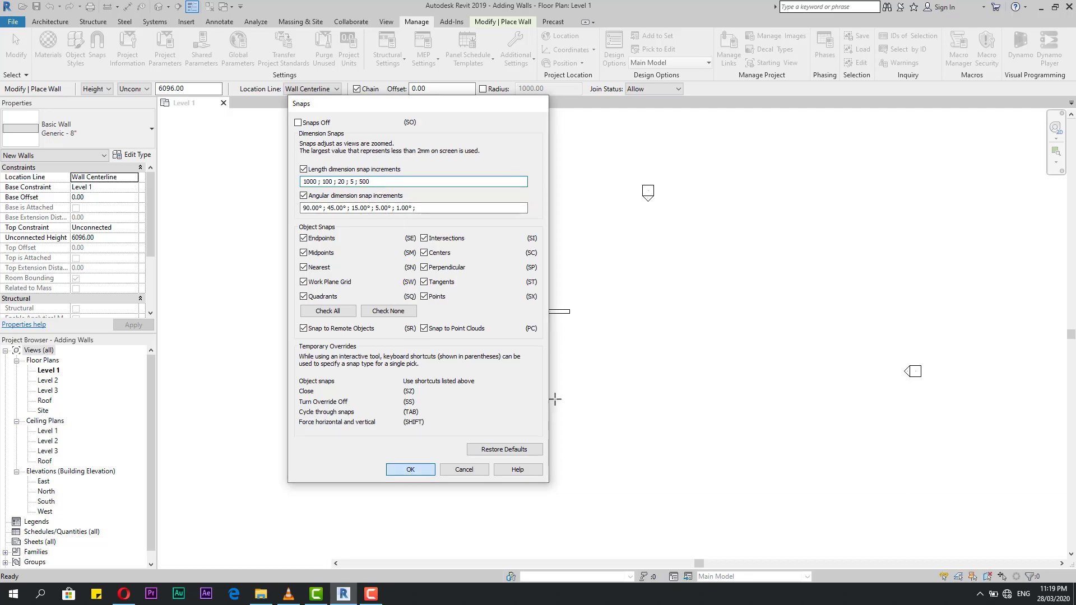
# Apply the added 500 increment and reopen the Snaps settings to check the order of the length dimension snap increments.
pyautogui.click(409, 469)
pyautogui.click(98, 49)
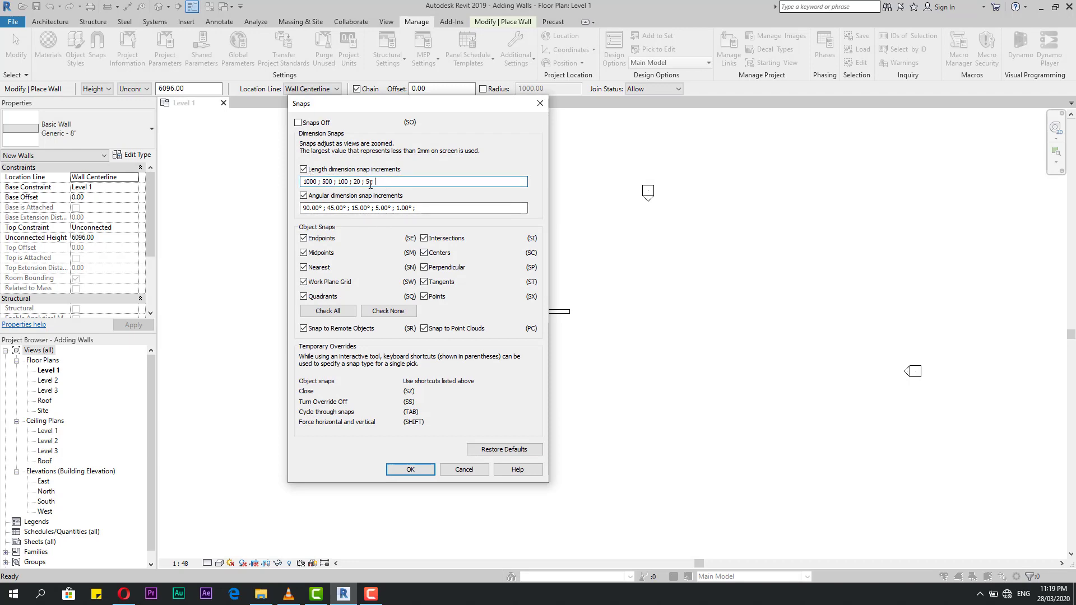
pyautogui.click(462, 468)
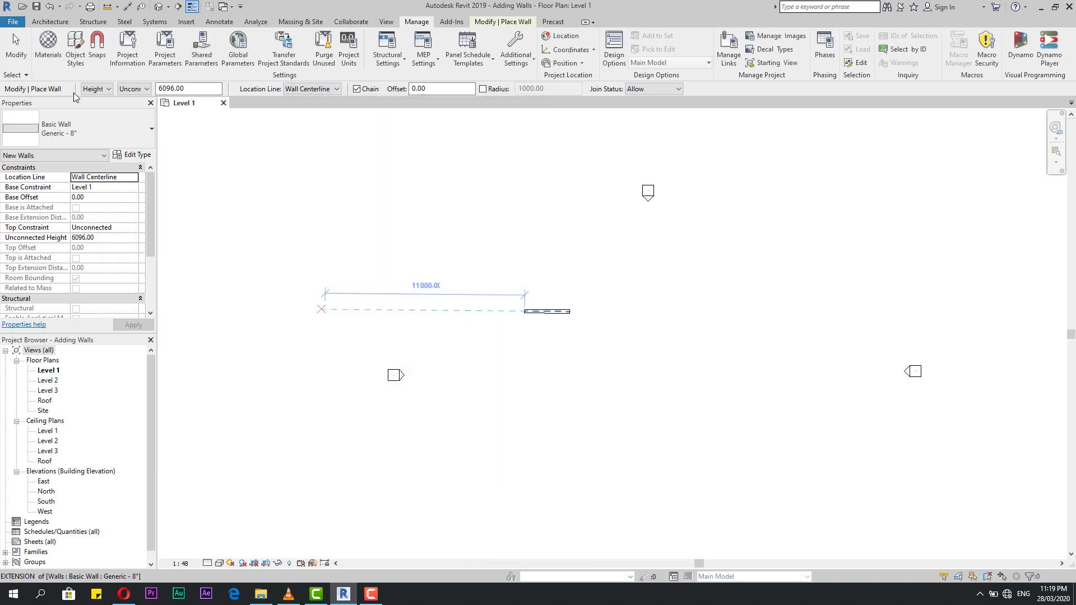
# Preview a horizontal wall above the existing one to examine its length snap increments at different zoom levels, without placing it.
pyautogui.click(56, 21)
pyautogui.click(44, 46)
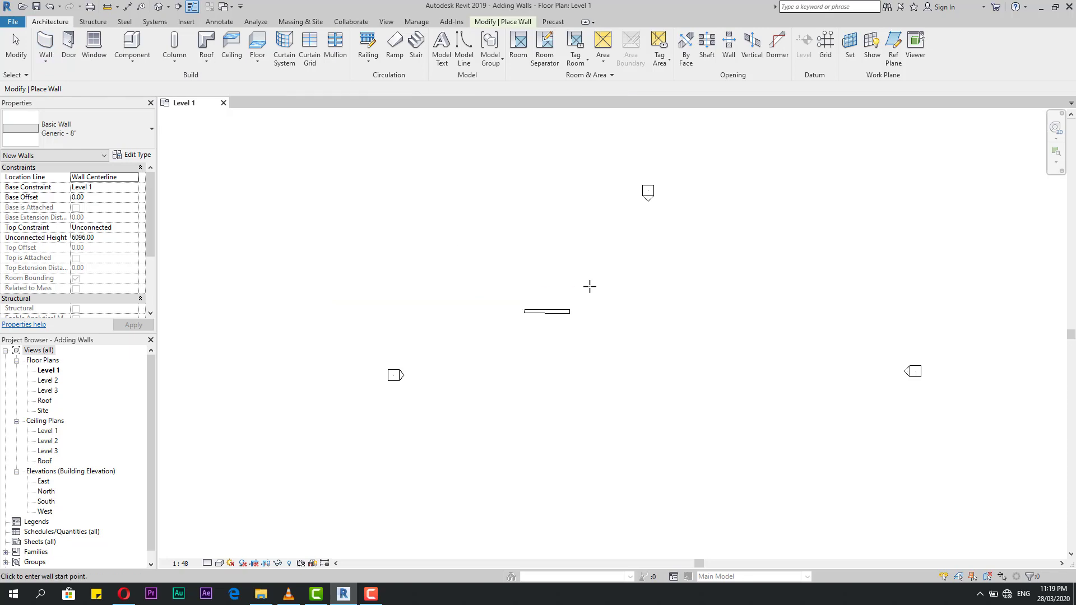
pyautogui.scroll(1, 590, 286)
pyautogui.click(547, 273)
pyautogui.scroll(1, 586, 277)
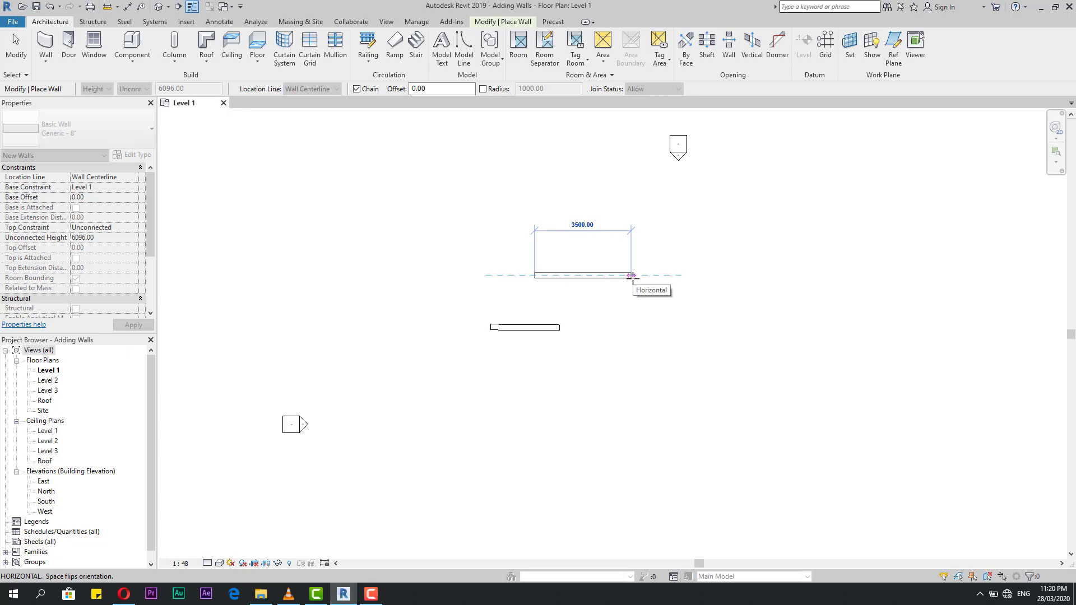
pyautogui.scroll(-3, 633, 277)
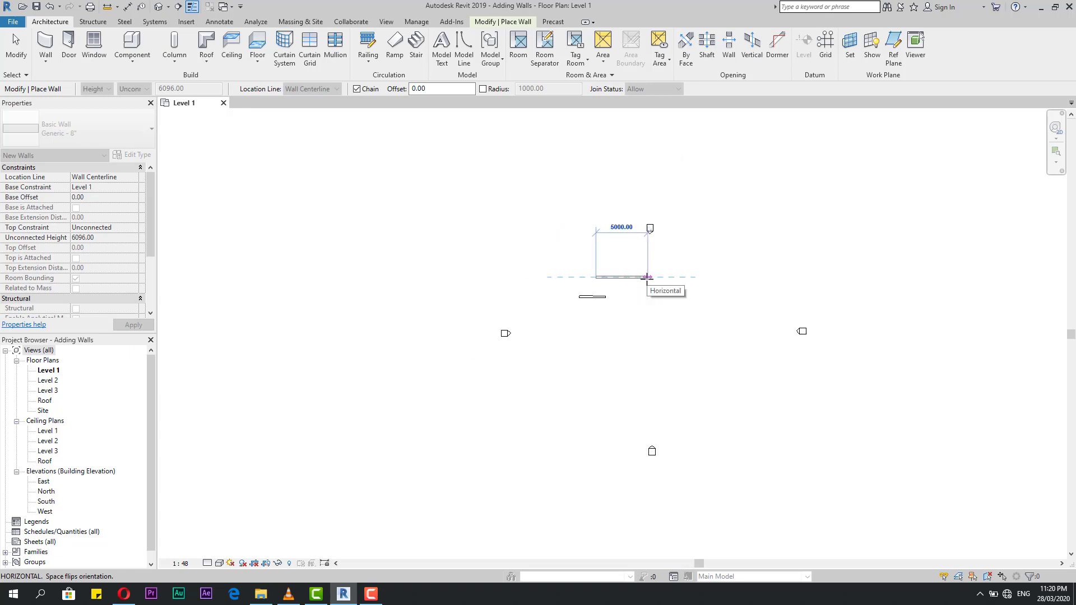
pyautogui.scroll(4, 618, 281)
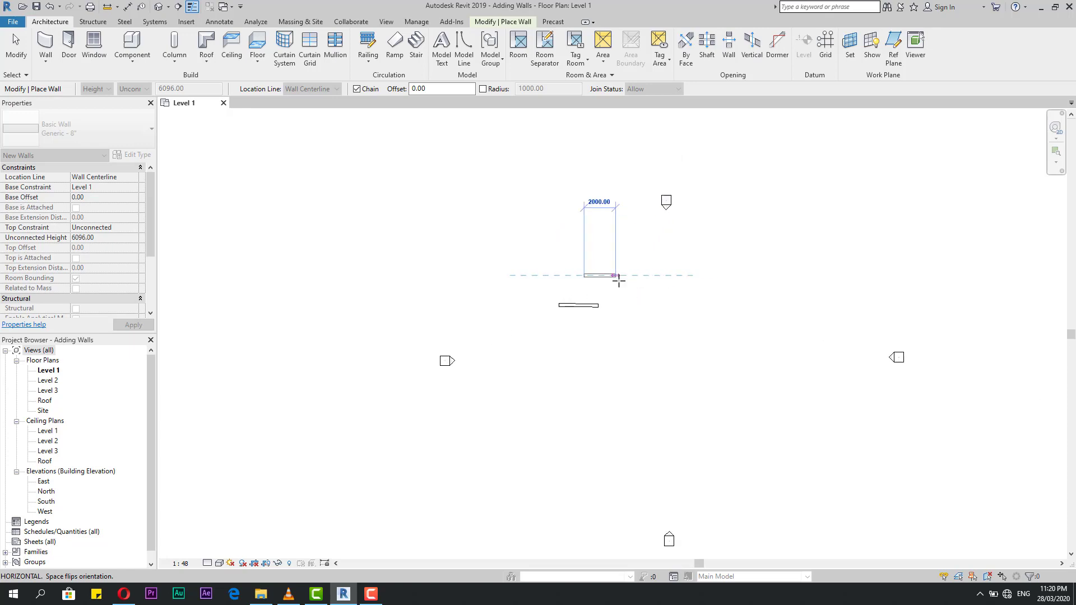
pyautogui.press('Escape')
# Draw a horizontal wall 4000.20 long above and to the right of the existing wall.
pyautogui.click(415, 21)
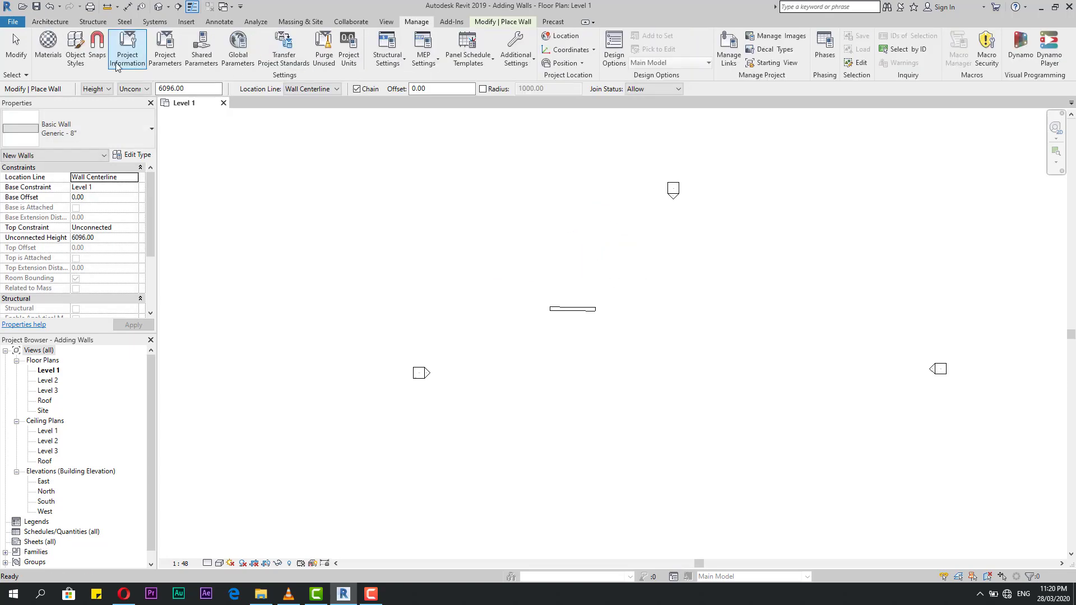
pyautogui.click(16, 46)
pyautogui.click(50, 22)
pyautogui.click(54, 35)
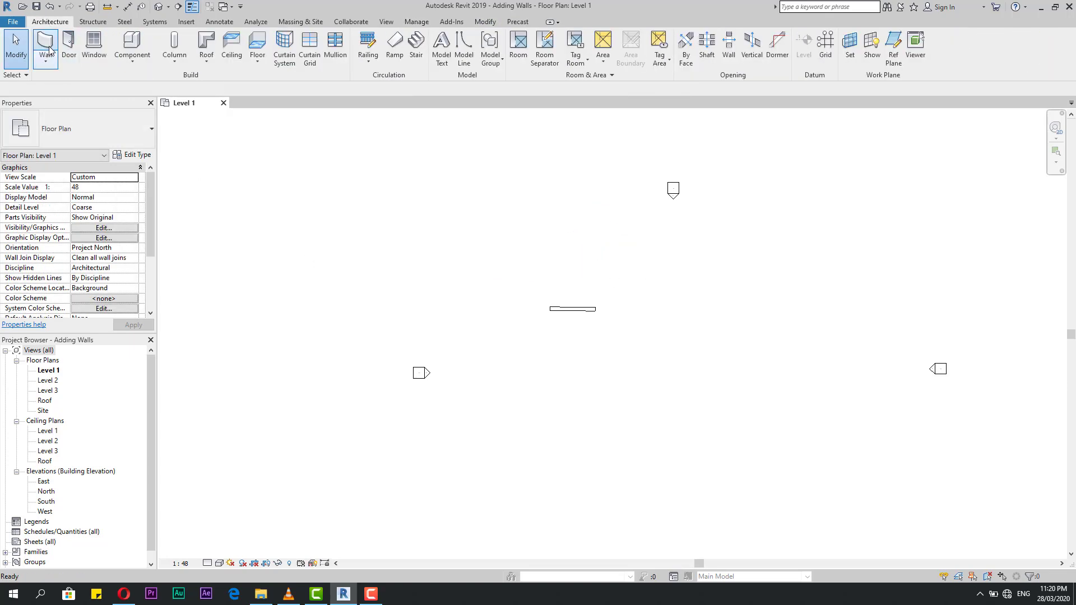
pyautogui.scroll(2, 560, 359)
pyautogui.click(565, 292)
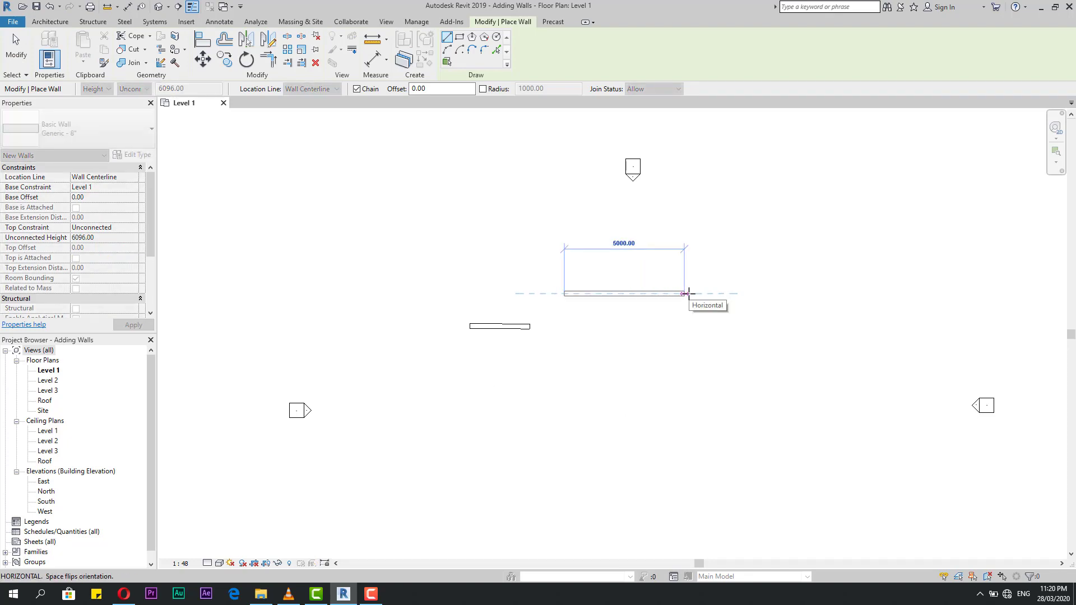
pyautogui.write('4')
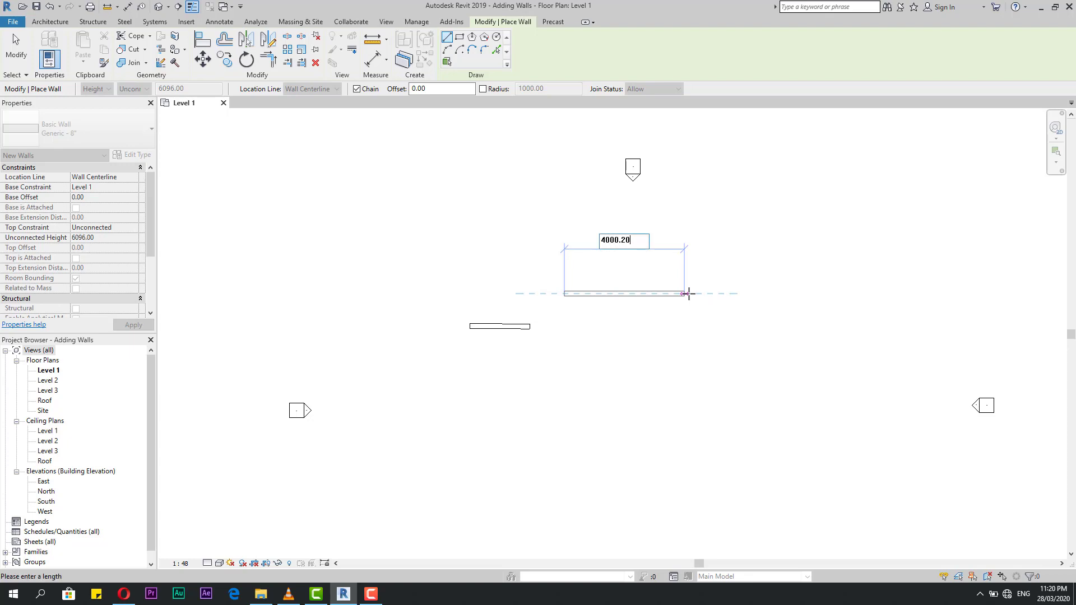
pyautogui.write('000.20')
pyautogui.press('Return')
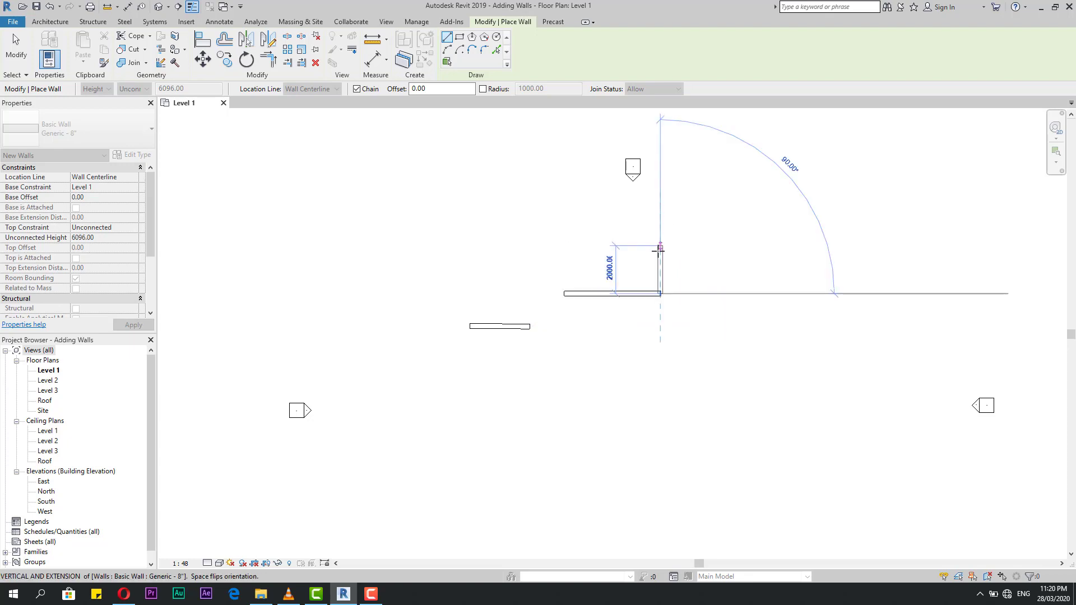
pyautogui.scroll(2, 655, 250)
pyautogui.press('s')
pyautogui.press('n')
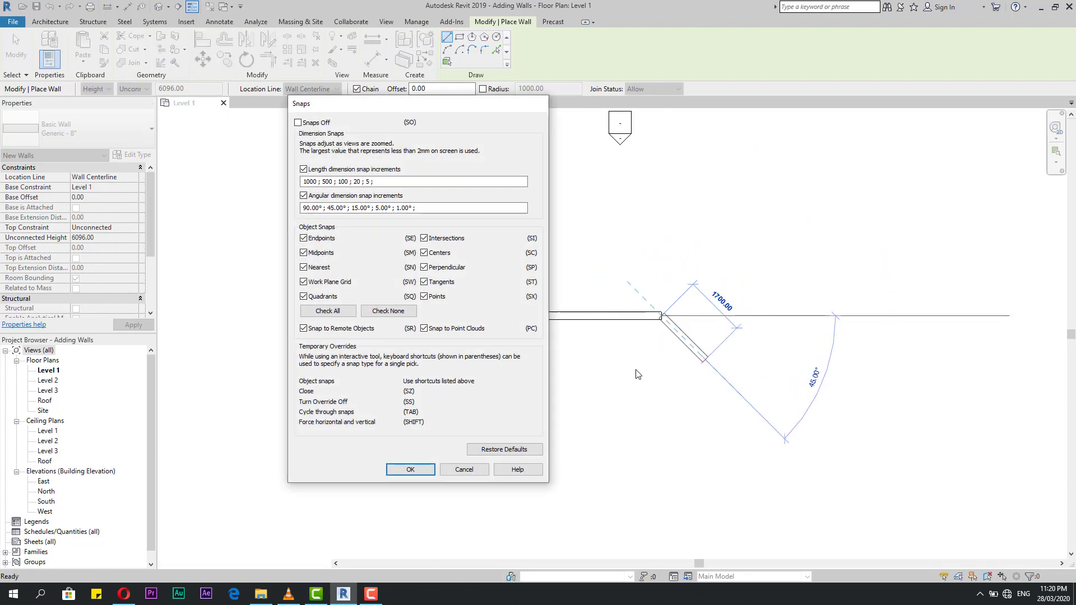
pyautogui.press('Escape')
pyautogui.press('Escape')
pyautogui.click(644, 320)
pyautogui.press('Escape')
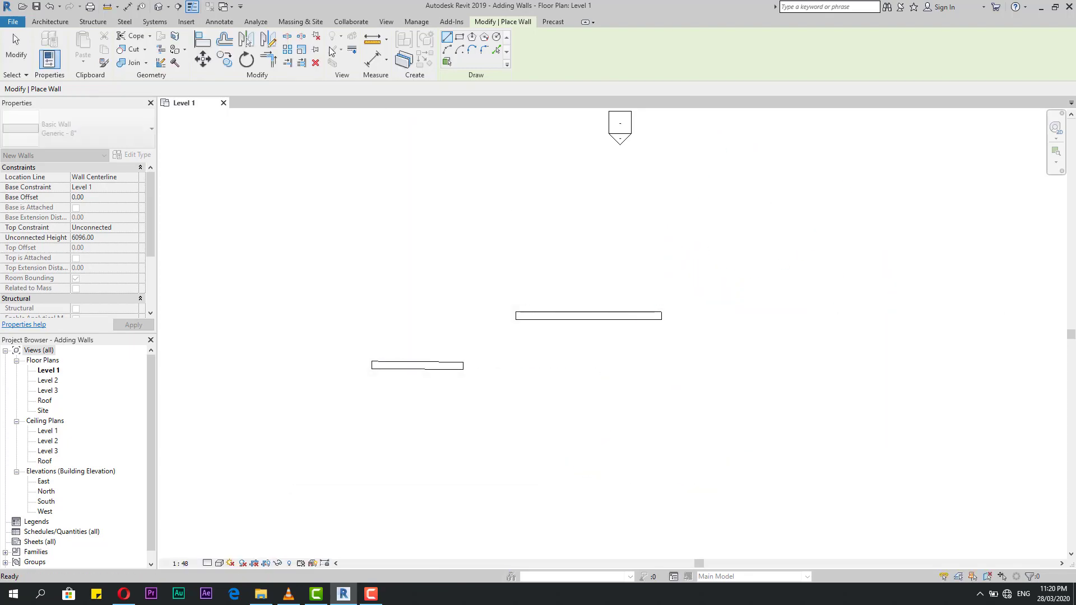
# Place an aligned dimension between the two ends of the upper wall, positioned above it.
pyautogui.click(372, 59)
pyautogui.click(515, 316)
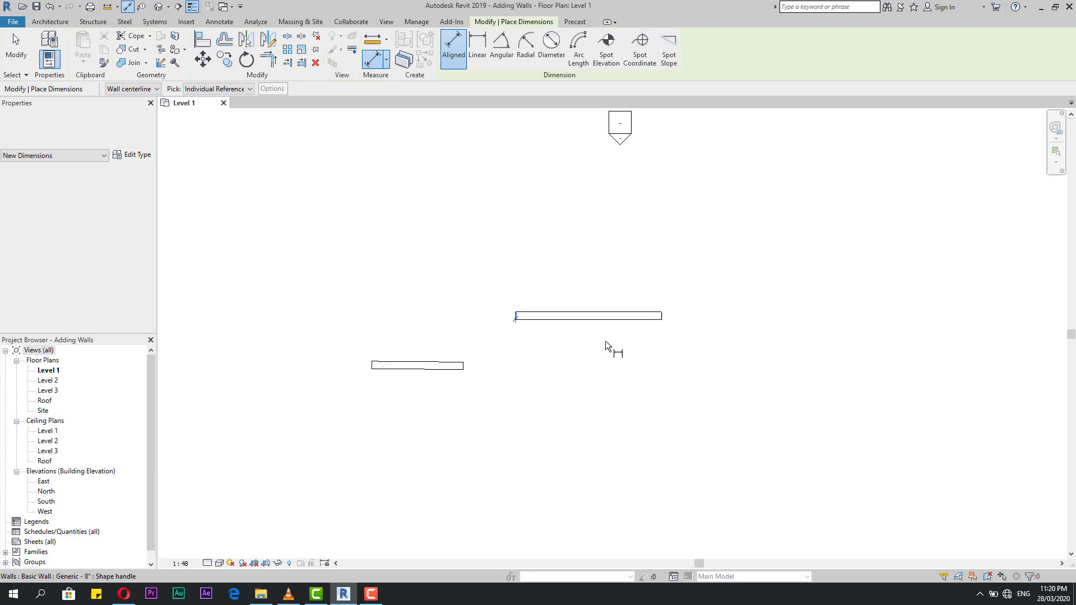
pyautogui.click(661, 318)
pyautogui.click(640, 284)
pyautogui.scroll(2, 598, 287)
pyautogui.scroll(2, 598, 284)
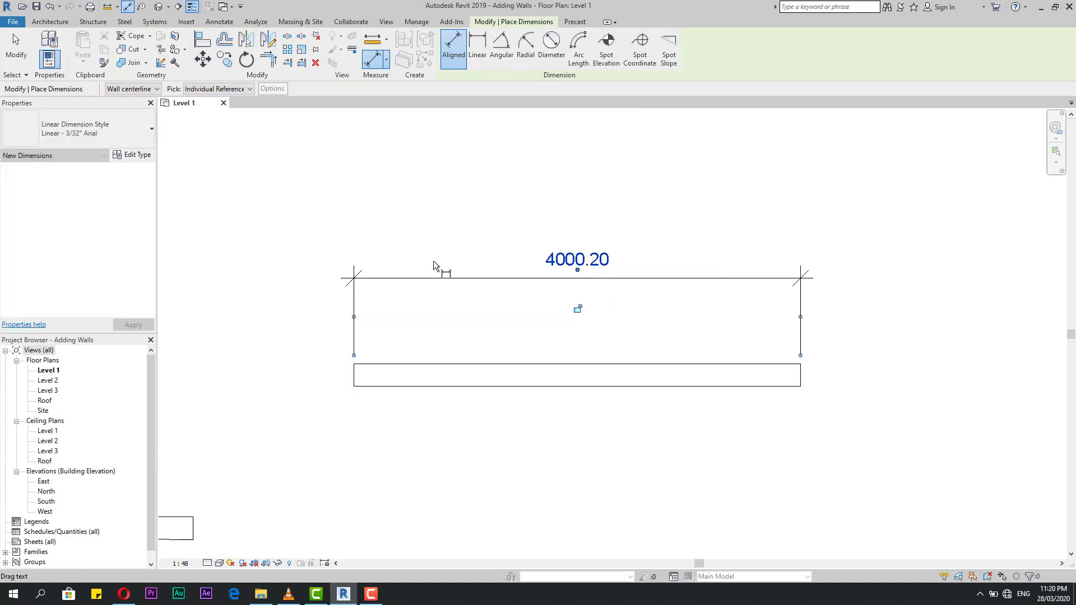
pyautogui.scroll(-1, 432, 263)
pyautogui.press('Escape')
pyautogui.press('Escape')
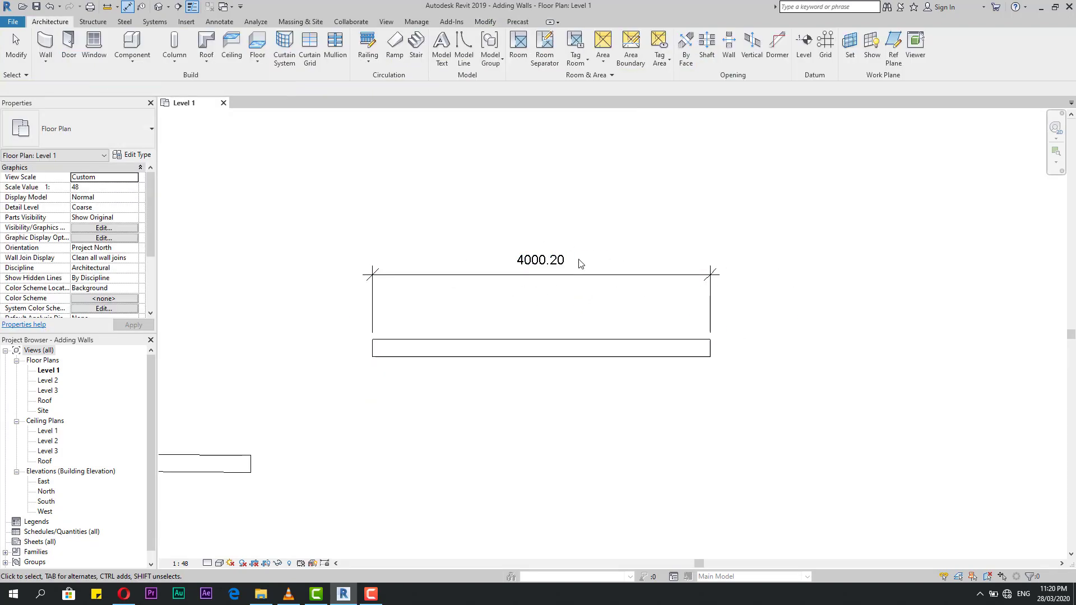
# Delete the length dimension above the upper wall.
pyautogui.click(558, 264)
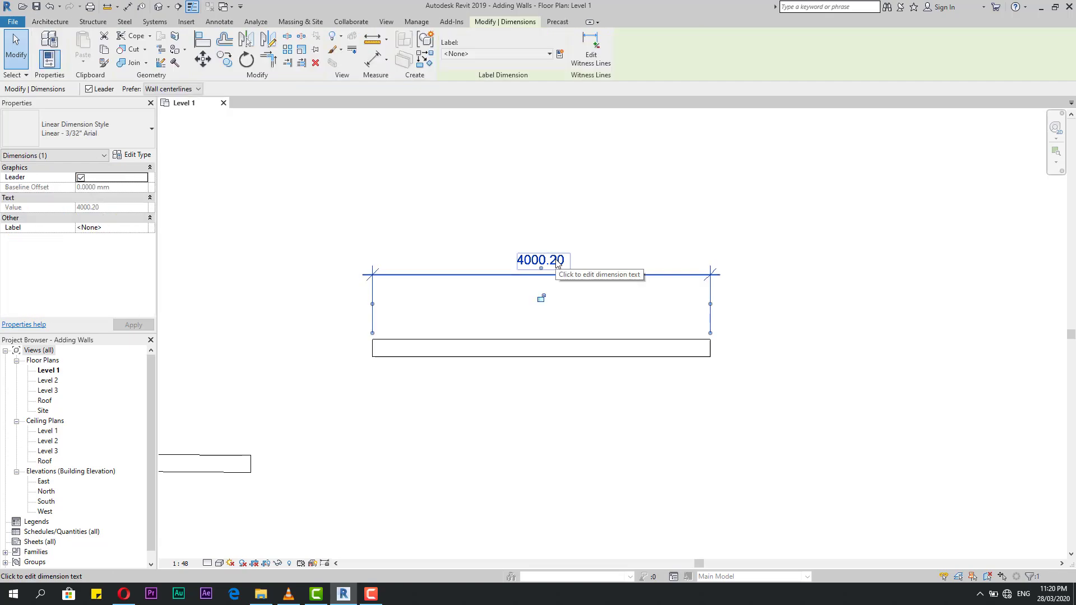
pyautogui.press('Delete')
pyautogui.scroll(-2, 372, 140)
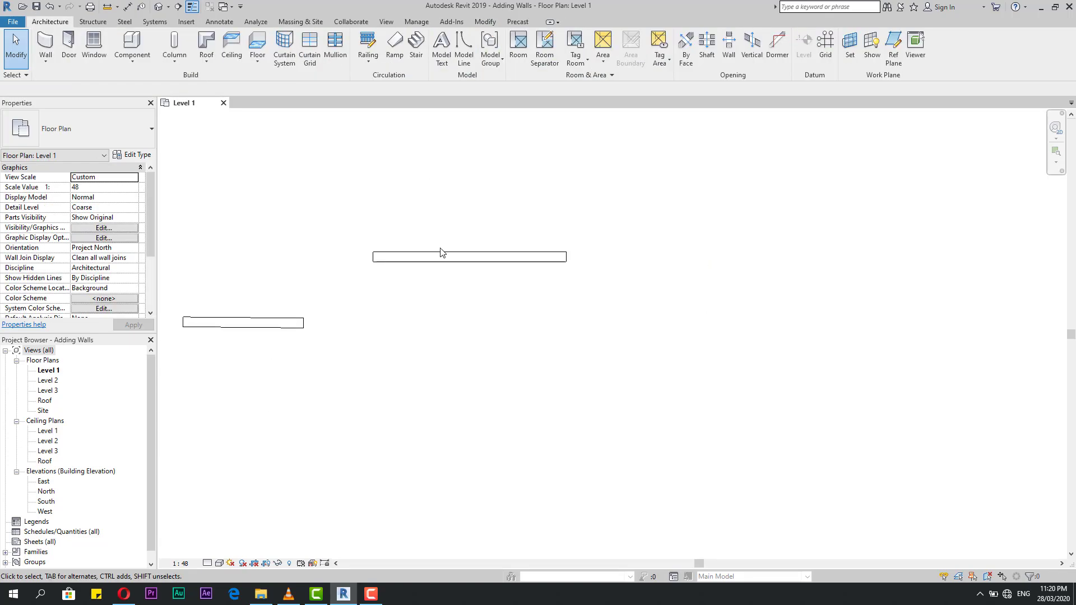
# Turn snaps off in the Snaps settings and apply the change.
pyautogui.click(413, 23)
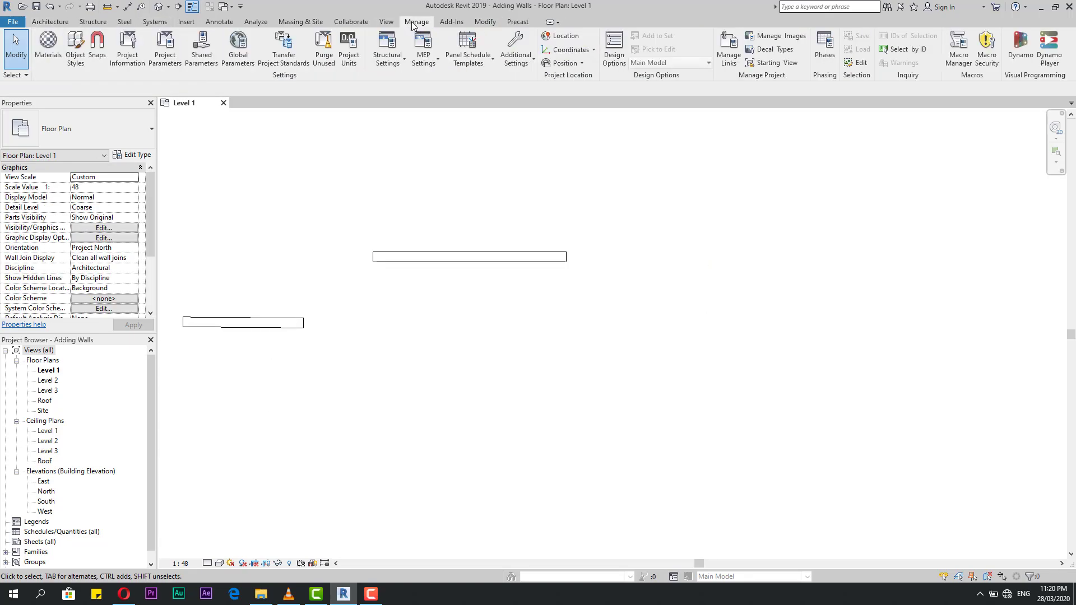
pyautogui.click(97, 48)
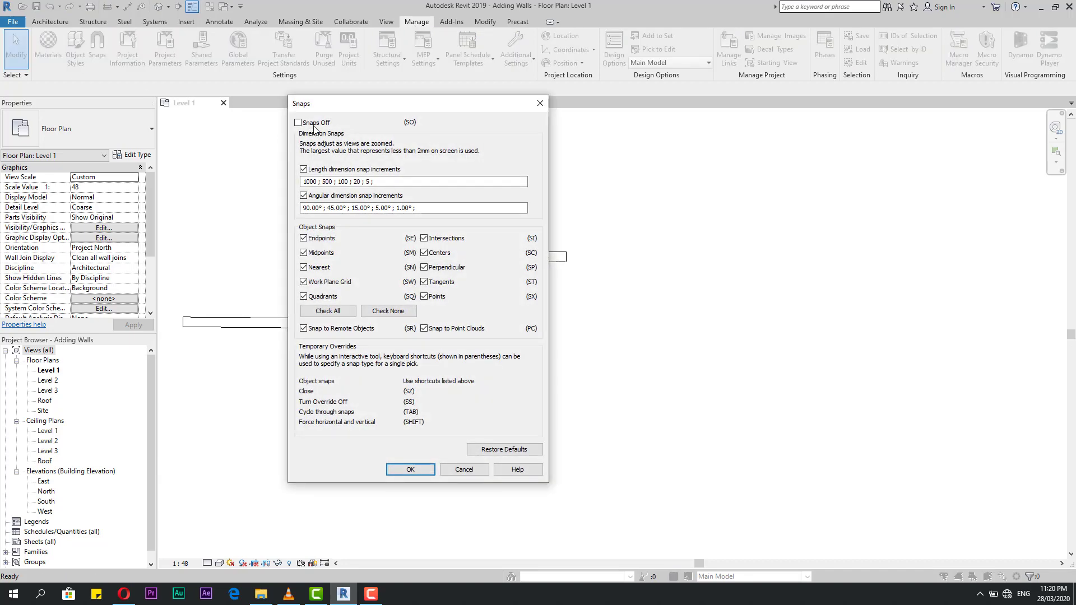
pyautogui.click(404, 472)
# With the Wall tool active, examine how start points are picked up at the existing walls' ends without snaps.
pyautogui.click(50, 21)
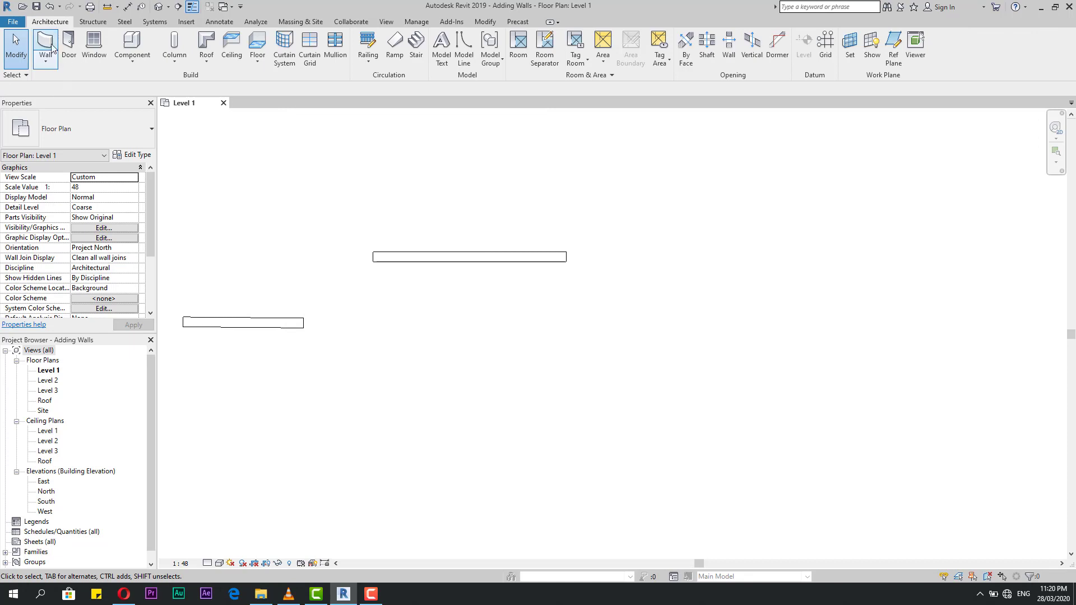
pyautogui.click(45, 45)
pyautogui.scroll(3, 268, 303)
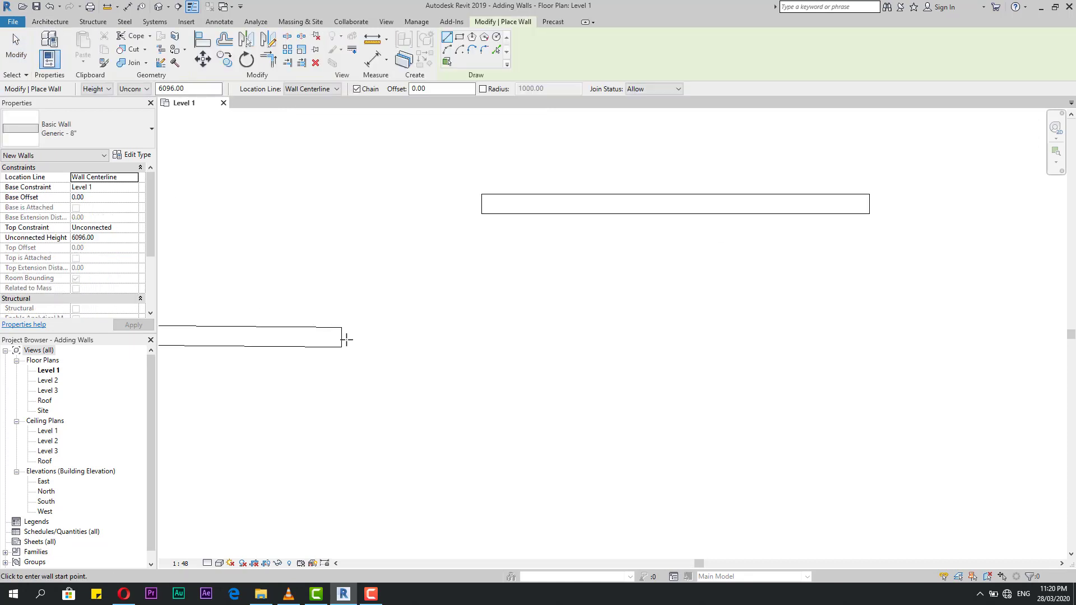
pyautogui.scroll(-1, 507, 274)
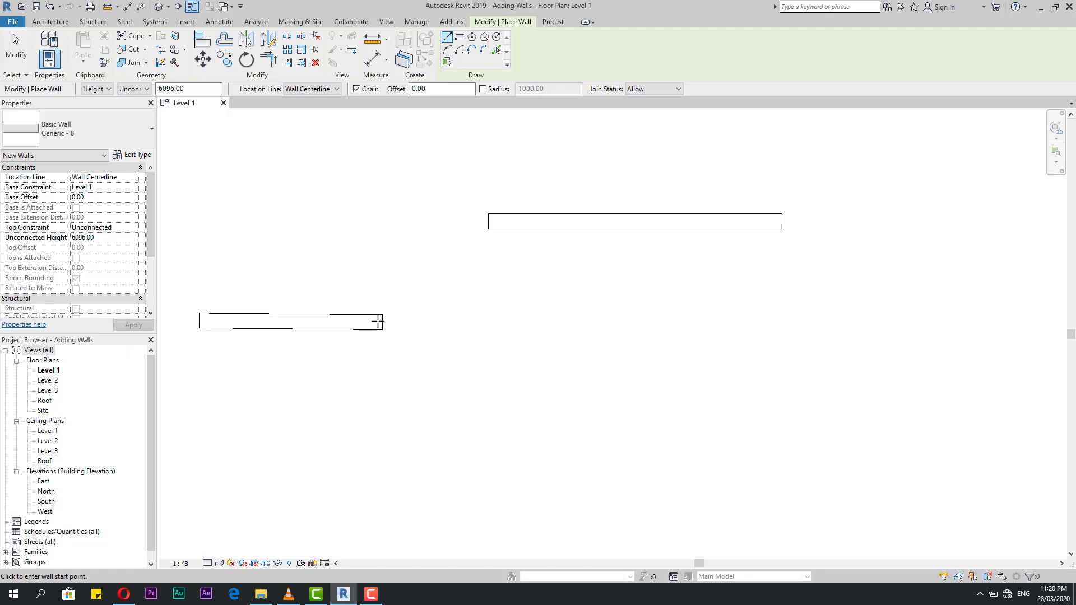
pyautogui.scroll(2, 379, 321)
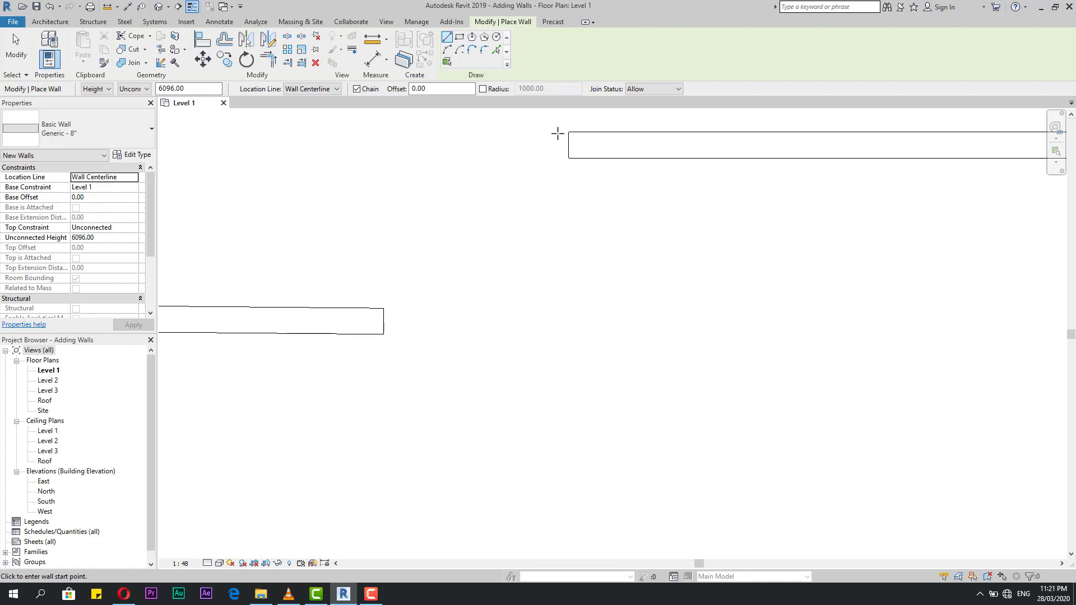
# Reopen the Snaps settings from within the Wall tool, turn snaps back on and apply.
pyautogui.click(417, 22)
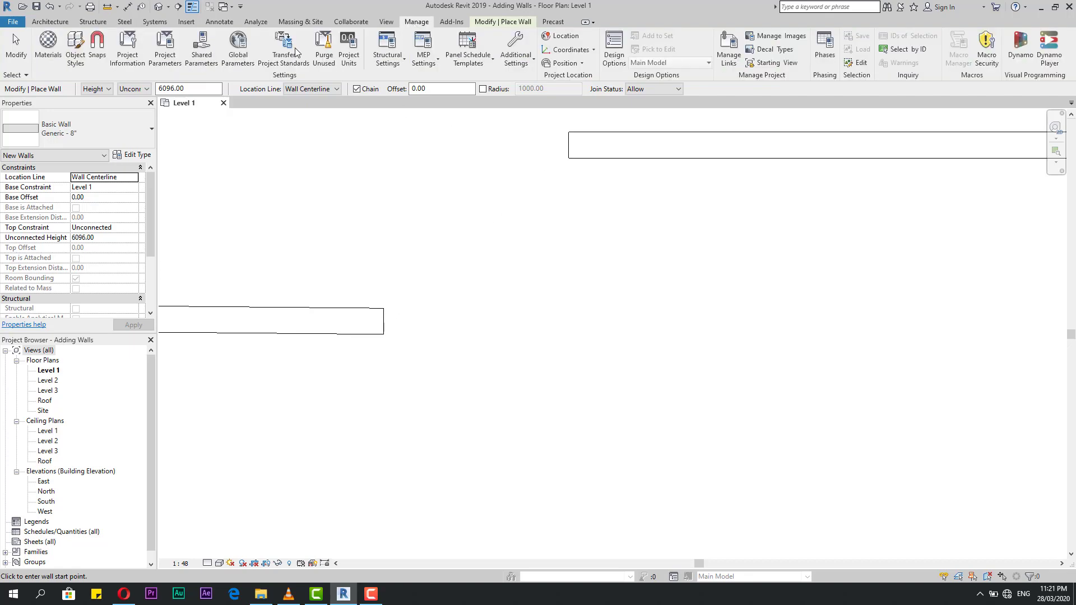
pyautogui.click(97, 47)
pyautogui.click(323, 123)
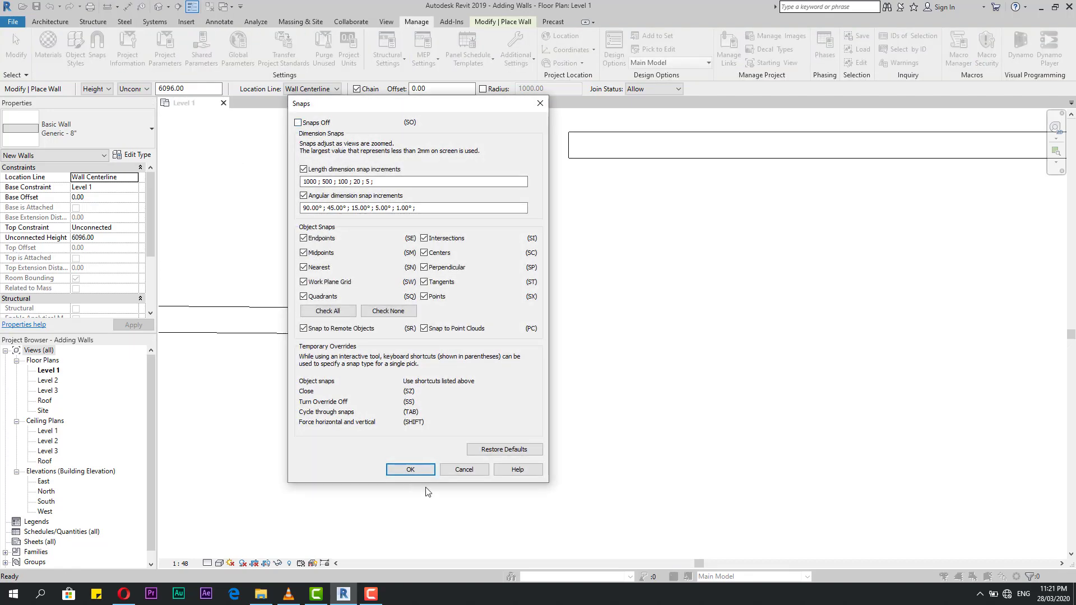
pyautogui.press('Return')
# Preview a wall from the lower wall's right endpoint to the upper wall's left endpoint using endpoint snaps, without placing it.
pyautogui.scroll(-2, 569, 413)
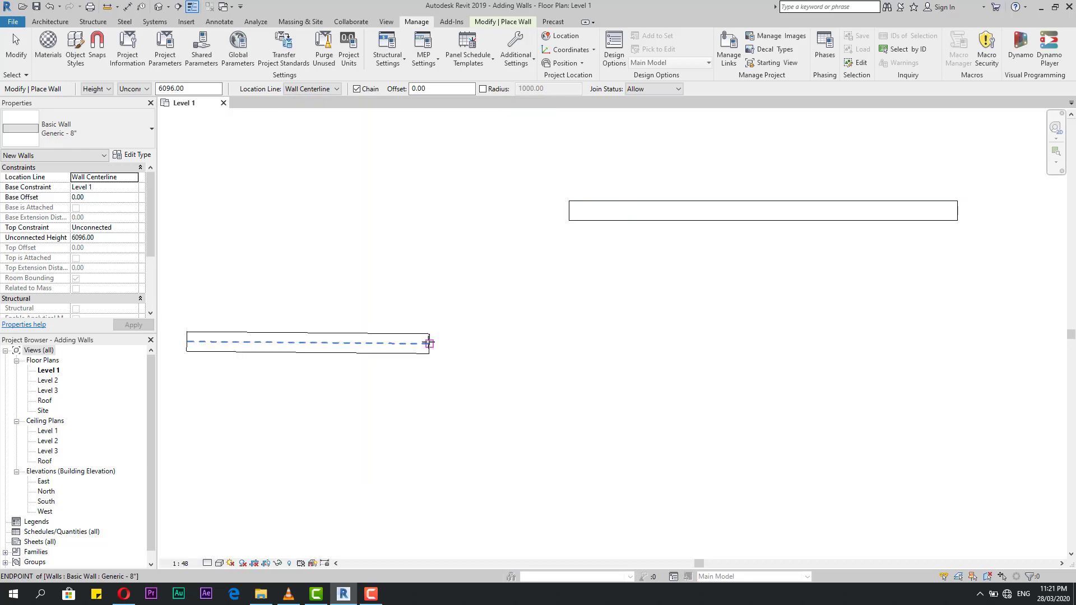
pyautogui.click(428, 343)
pyautogui.scroll(3, 565, 216)
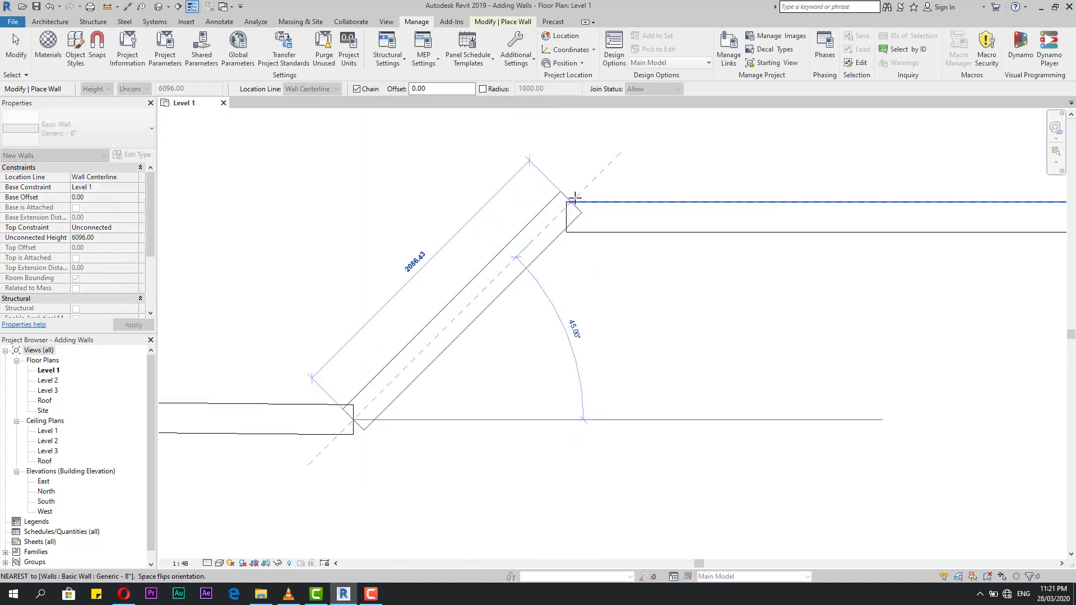
pyautogui.scroll(3, 565, 219)
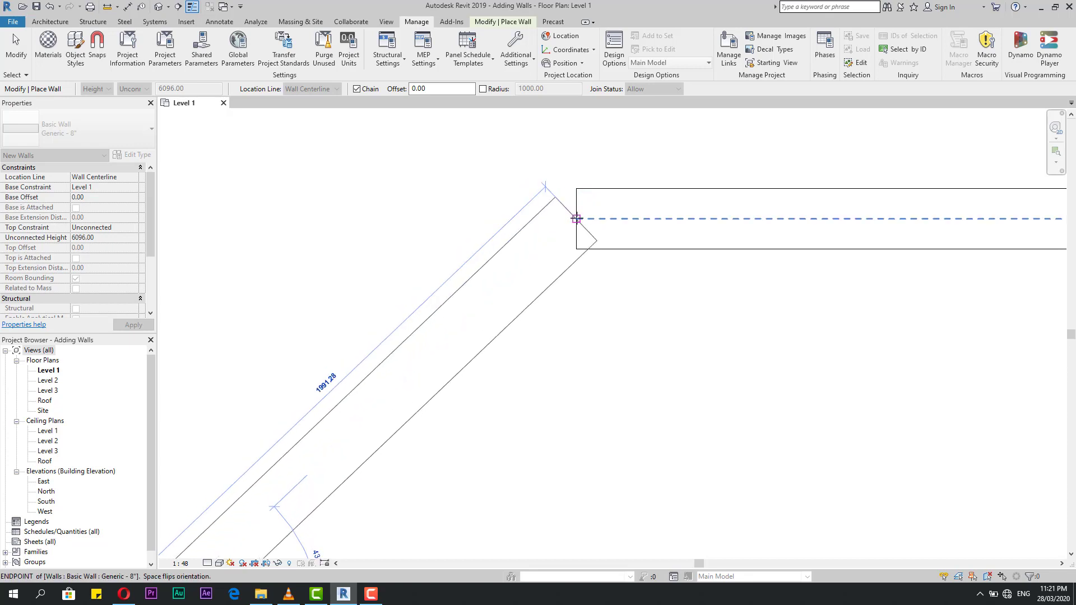
pyautogui.scroll(-3, 504, 213)
pyautogui.press('Escape')
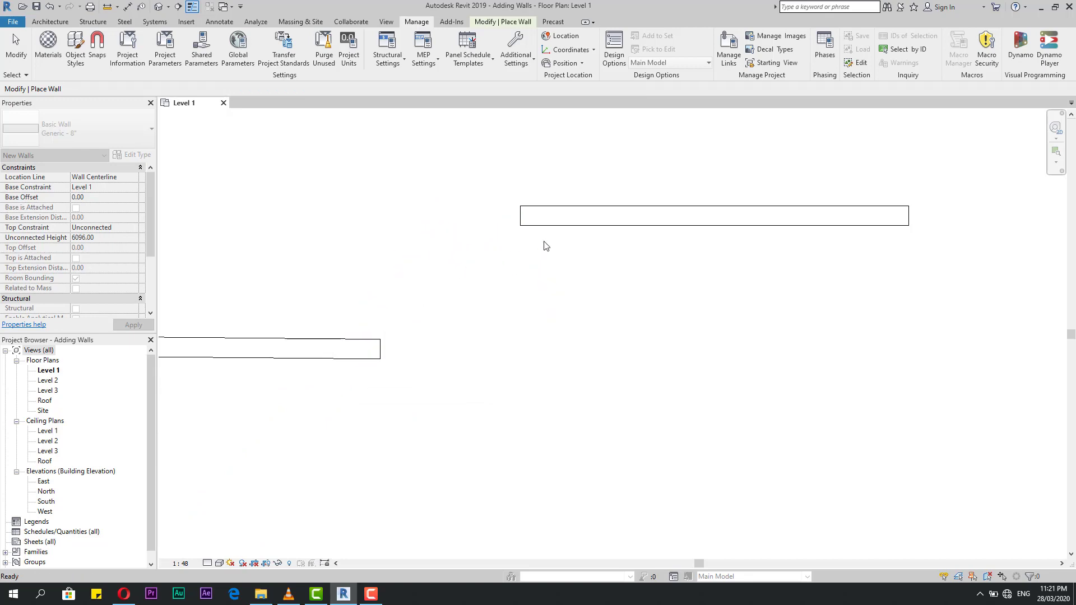
pyautogui.press('Escape')
# Draw a short vertical wall upward from the midpoint of the upper wall.
pyautogui.click(544, 226)
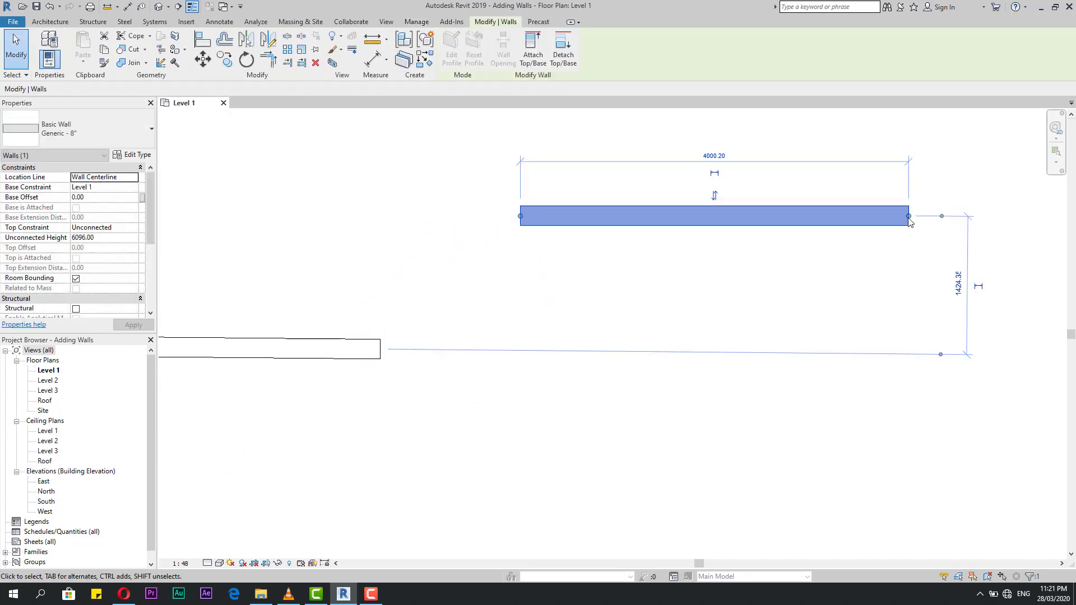
pyautogui.click(644, 232)
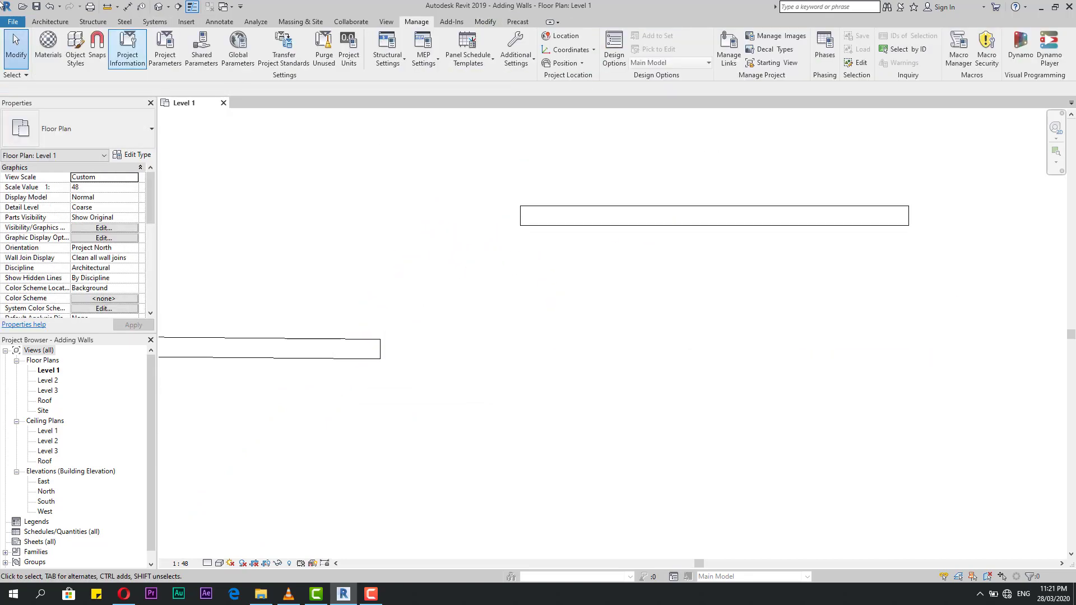
pyautogui.click(50, 21)
pyautogui.click(55, 42)
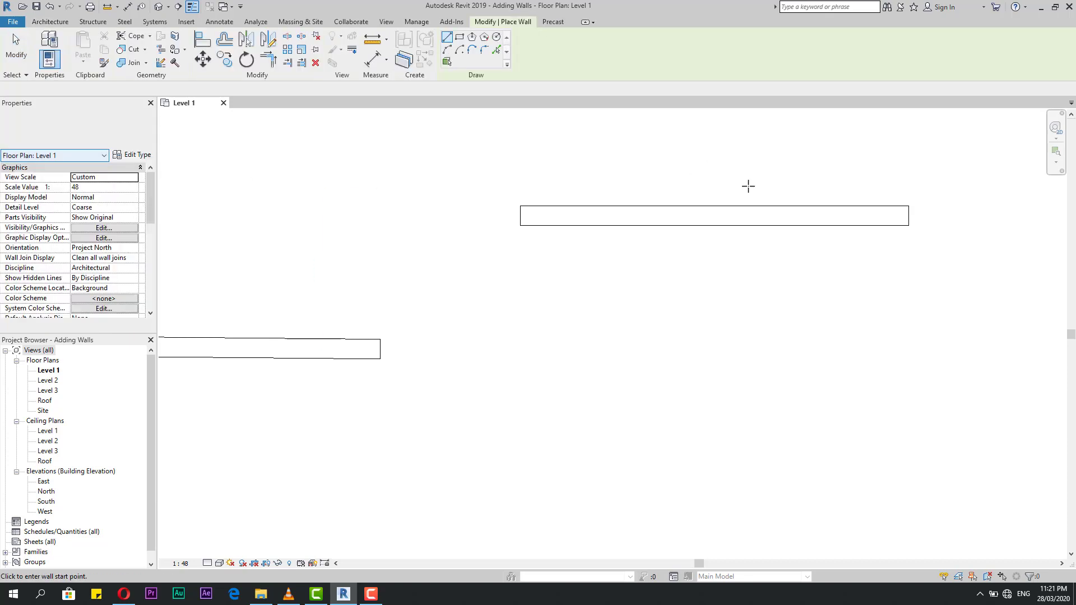
pyautogui.click(713, 215)
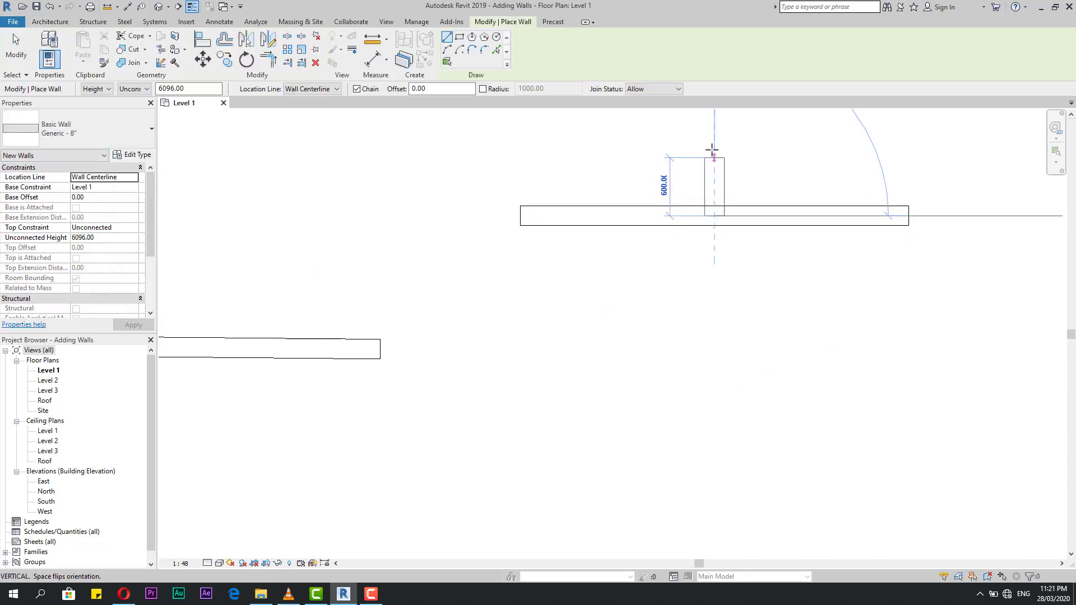
pyautogui.click(713, 148)
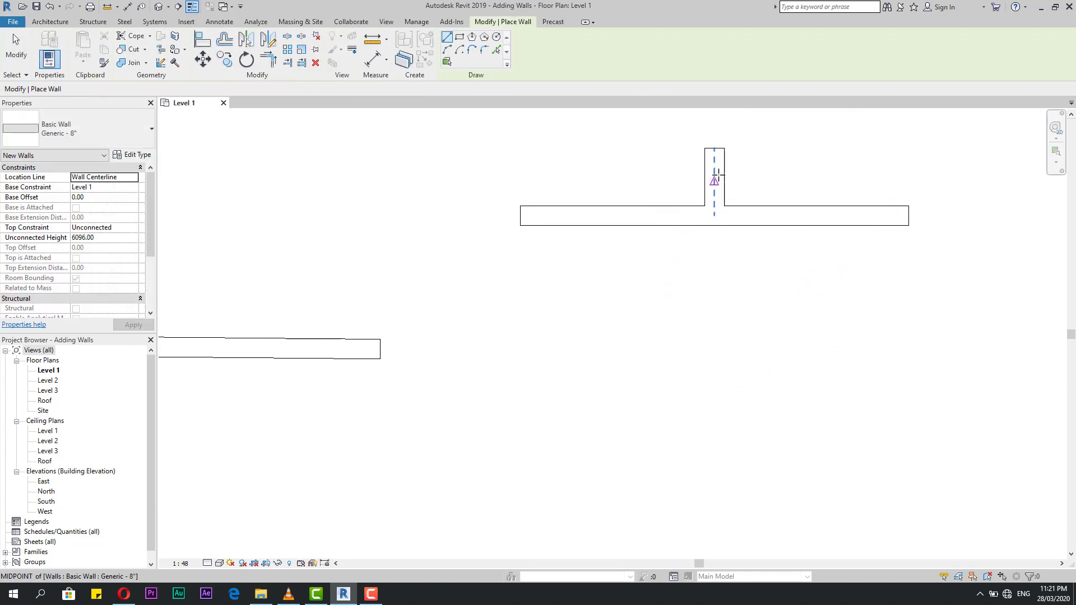
# Draw a diagonal wall connecting the upper wall's left endpoint to the lower wall's right endpoint, and end the wall chain.
pyautogui.press('Escape')
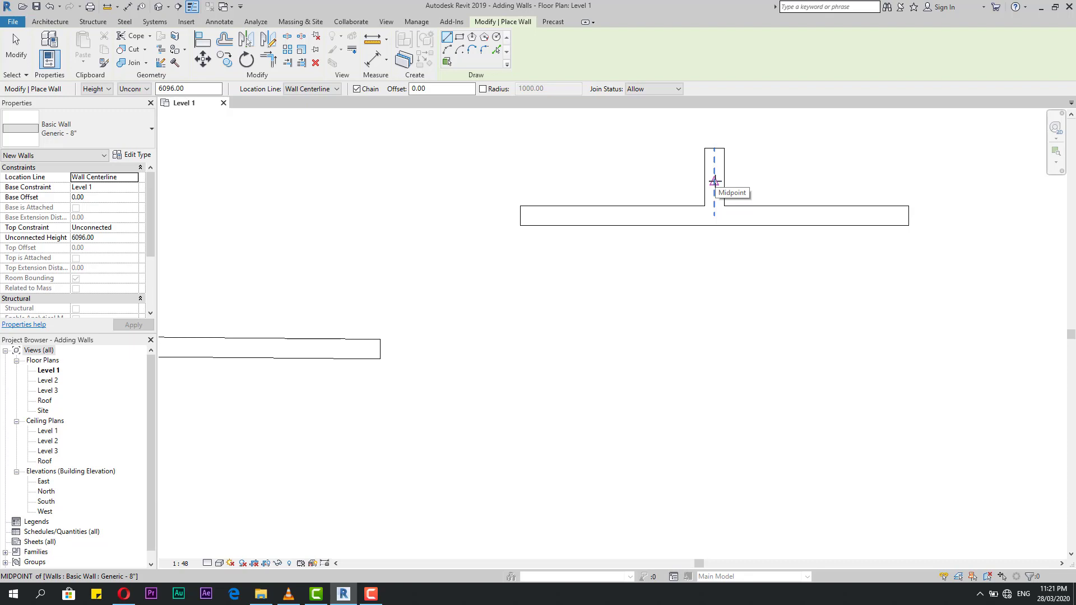
pyautogui.click(521, 215)
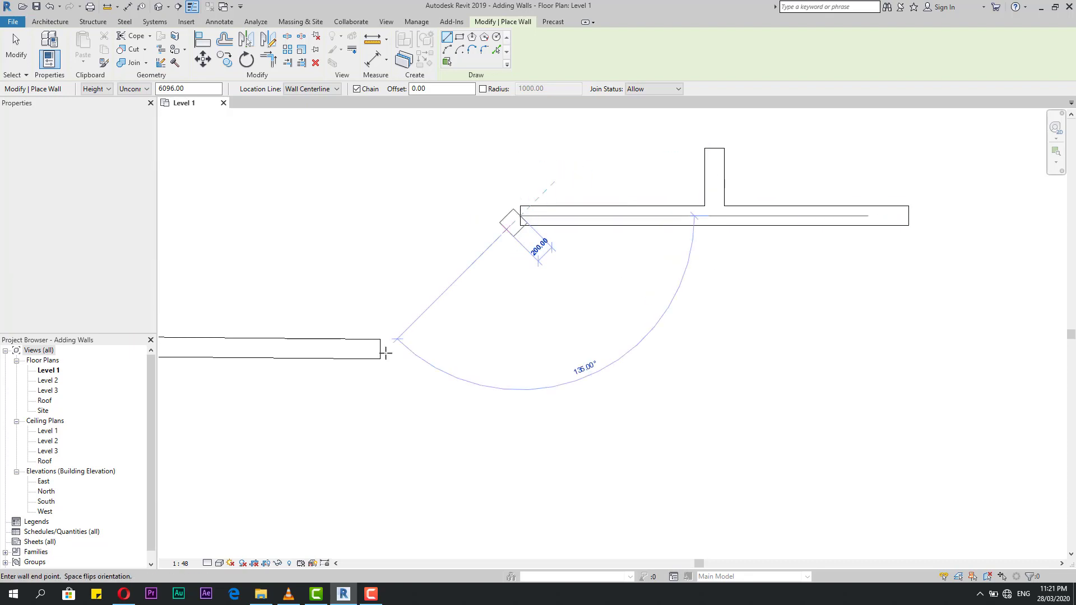
pyautogui.click(386, 349)
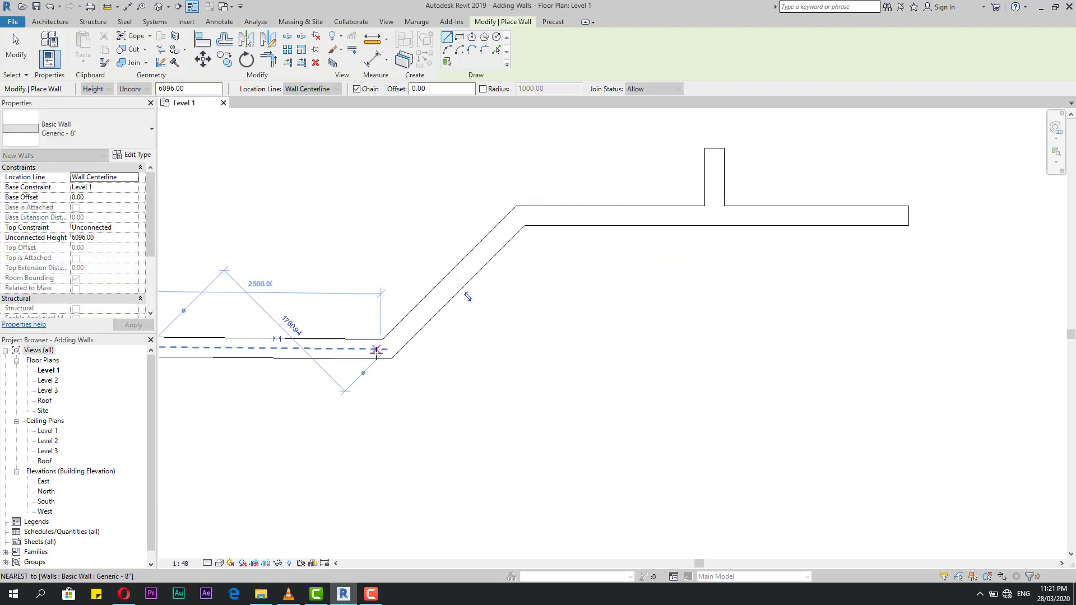
pyautogui.press('Escape')
pyautogui.press('Escape')
# Draw a separate horizontal wall about 1600 mm long in the empty area below the upper wall.
pyautogui.click(45, 43)
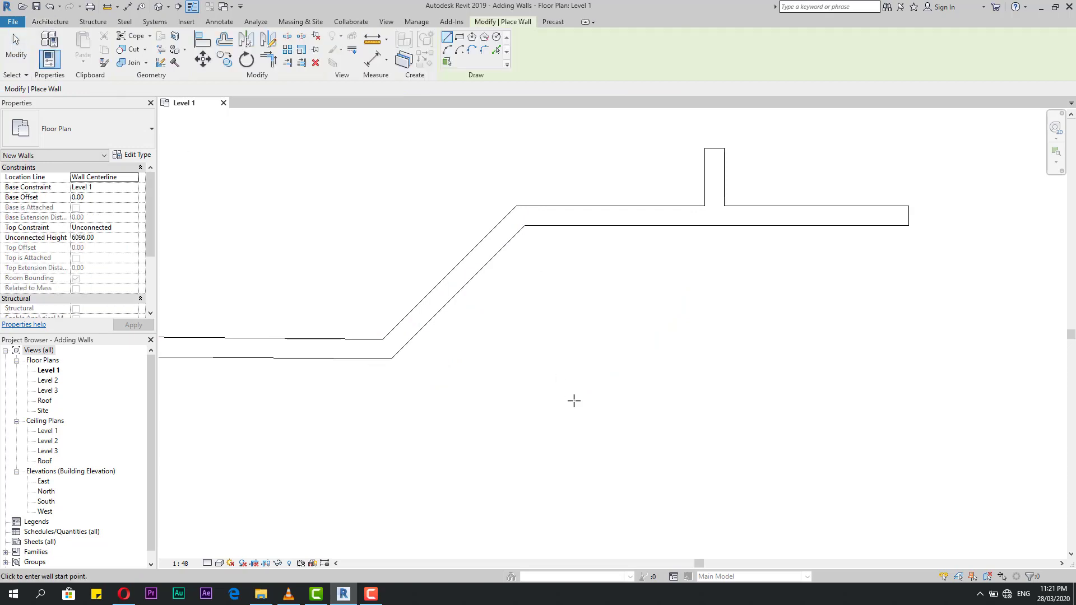
pyautogui.scroll(-1, 568, 399)
pyautogui.click(519, 394)
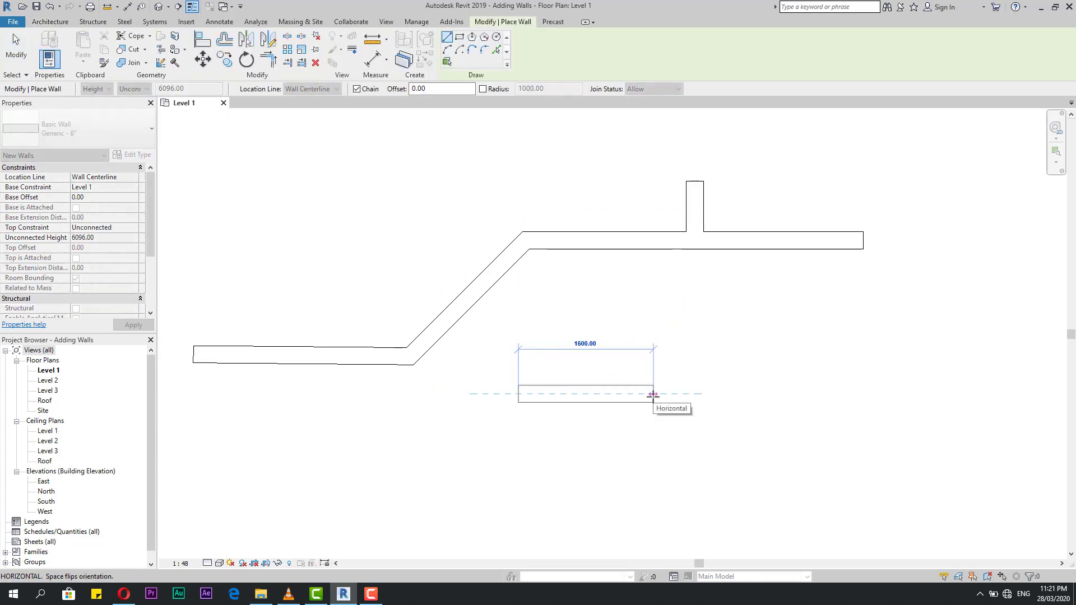
pyautogui.click(653, 394)
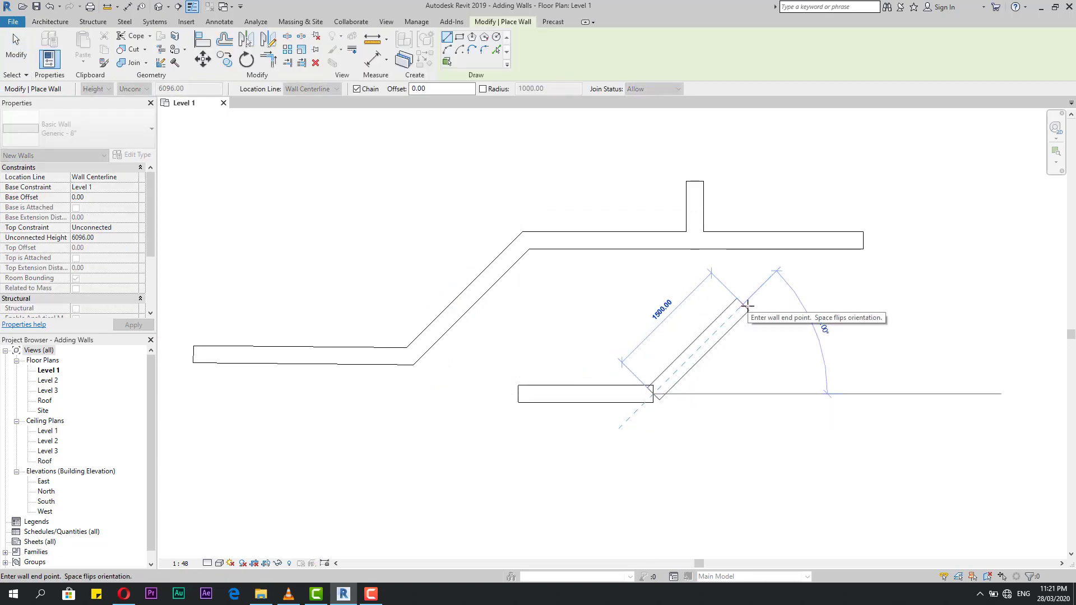
# Preview a chained wall from the new wall's right end at diagonal and vertical angles to examine the angular snaps, without placing it.
pyautogui.scroll(2, 749, 306)
pyautogui.scroll(1, 747, 305)
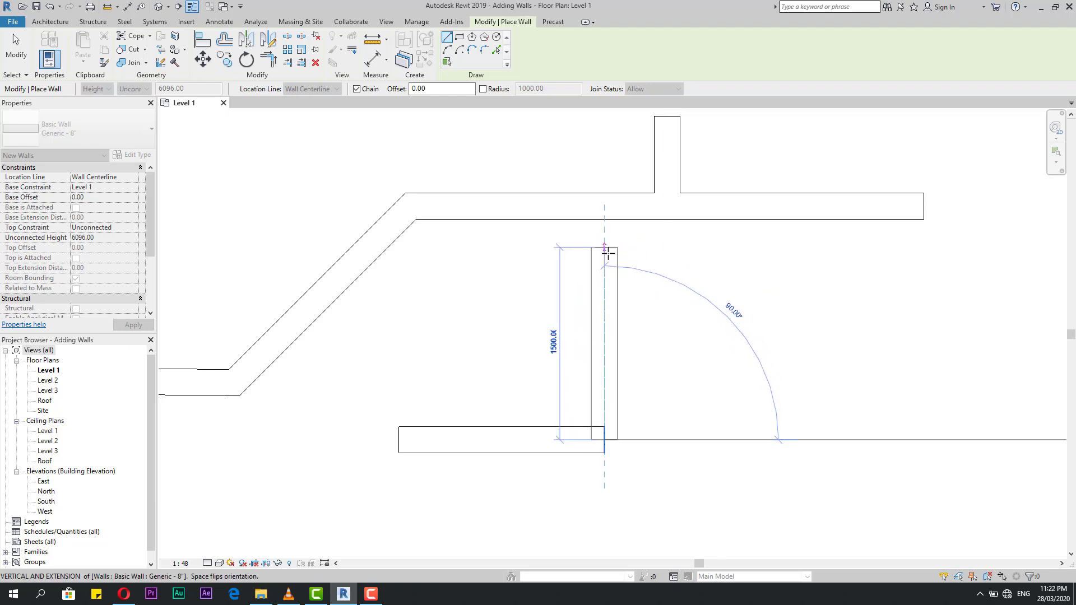
pyautogui.scroll(-3, 598, 280)
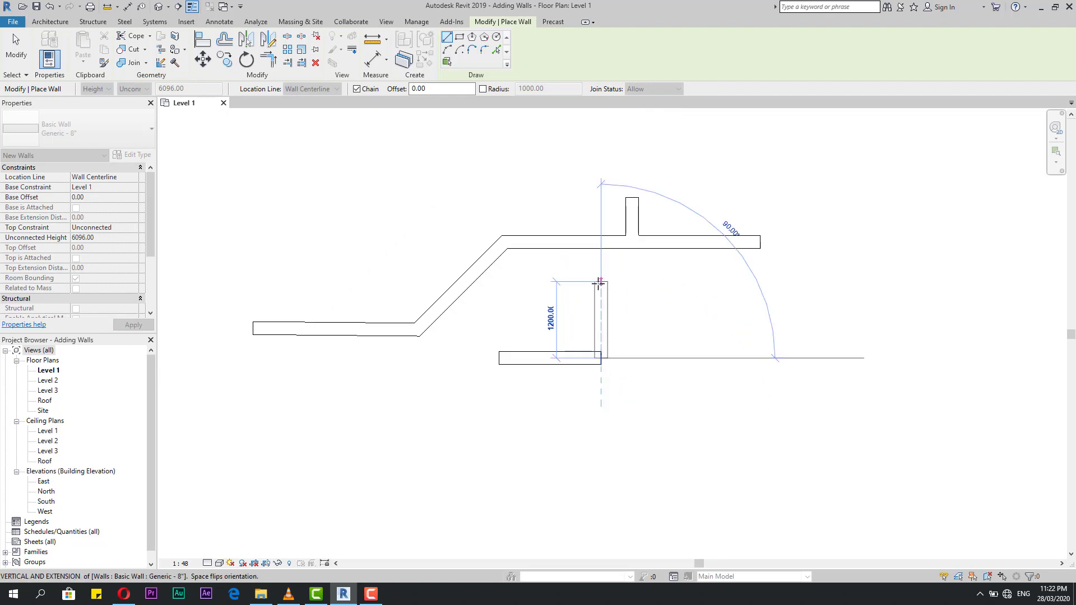
pyautogui.press('Escape')
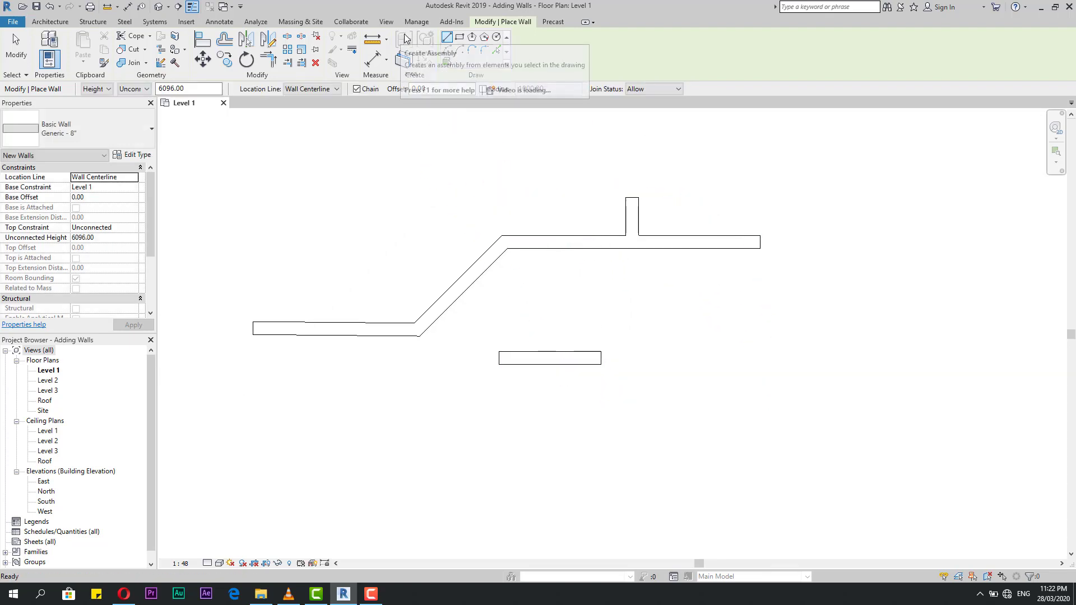
# Reopen the Snaps settings and review the length increments, angular increments and object snap options.
pyautogui.click(416, 21)
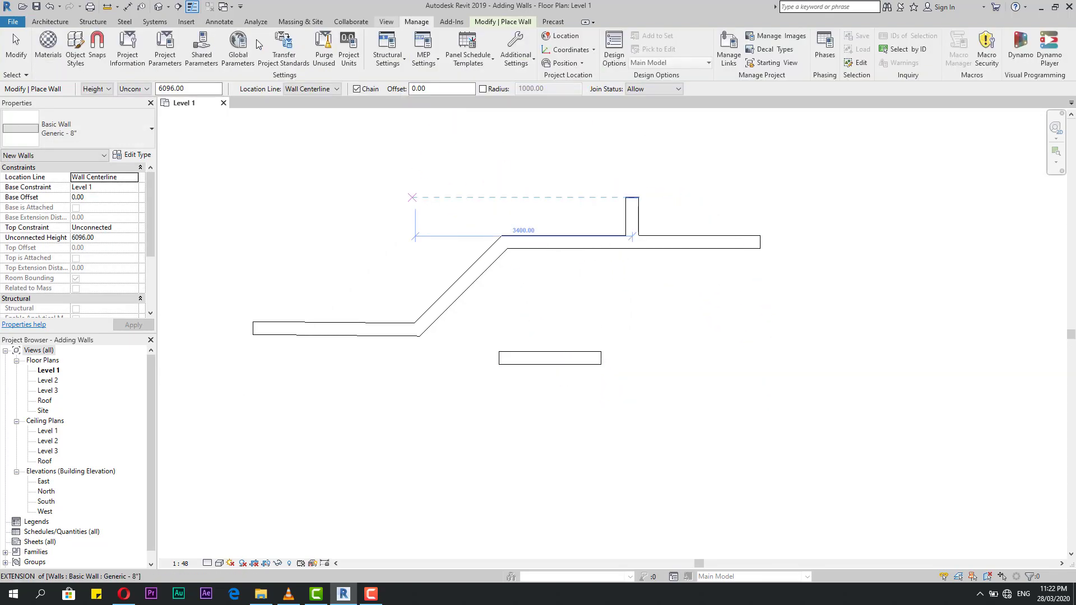
pyautogui.click(102, 56)
pyautogui.moveTo(418, 208); pyautogui.dragTo(308, 217)
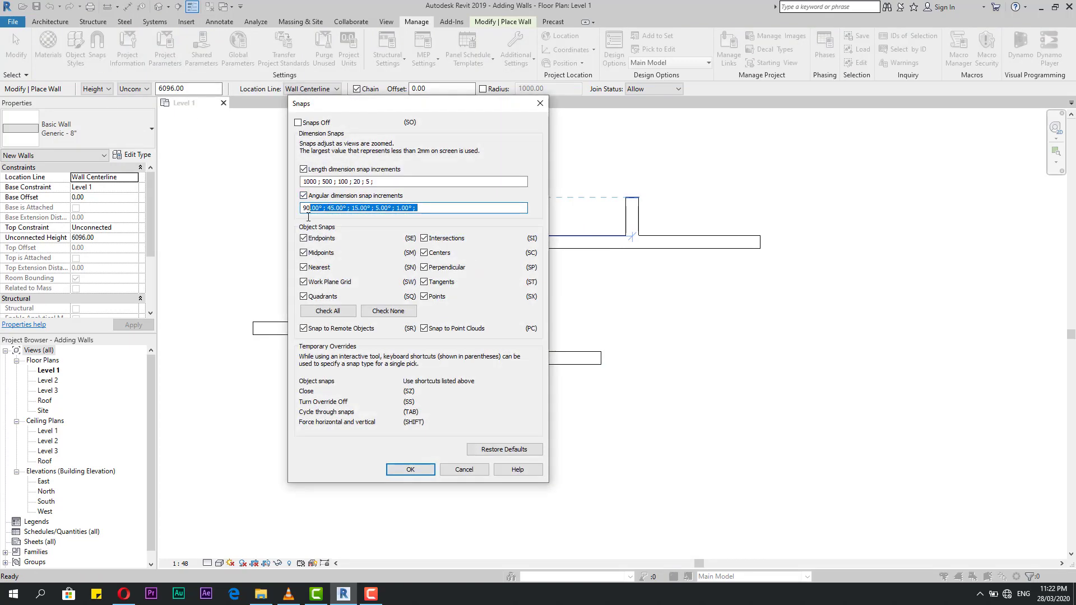
pyautogui.click(375, 183)
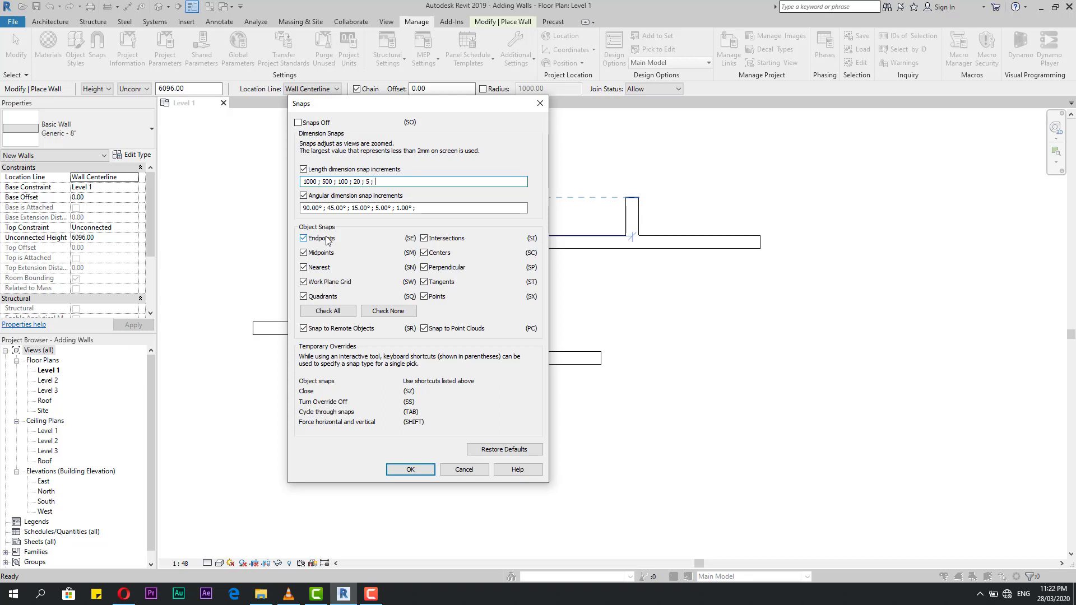
pyautogui.moveTo(392, 103); pyautogui.dragTo(395, 61)
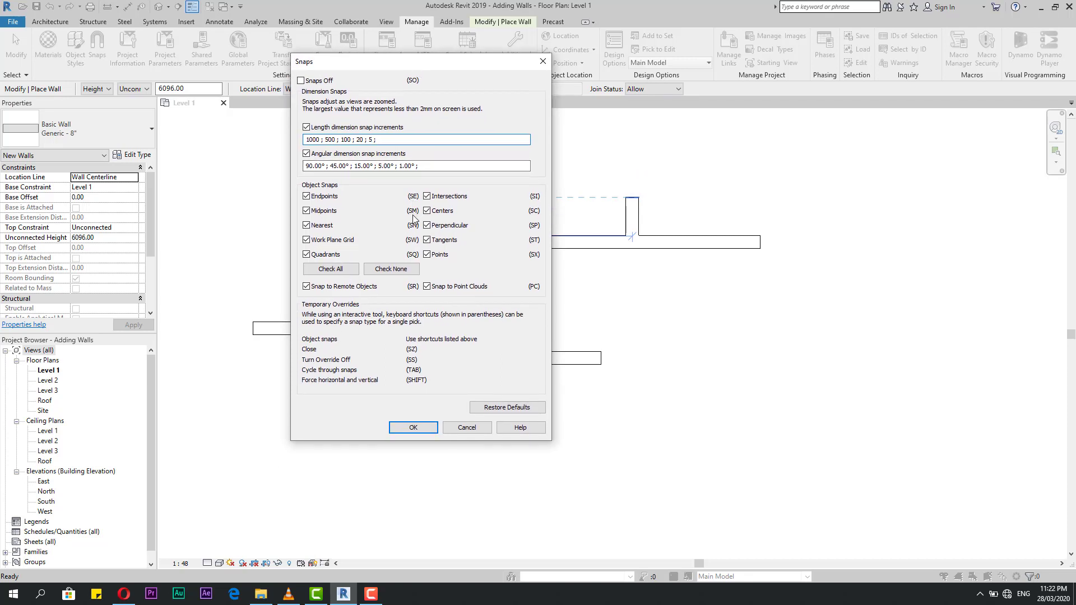